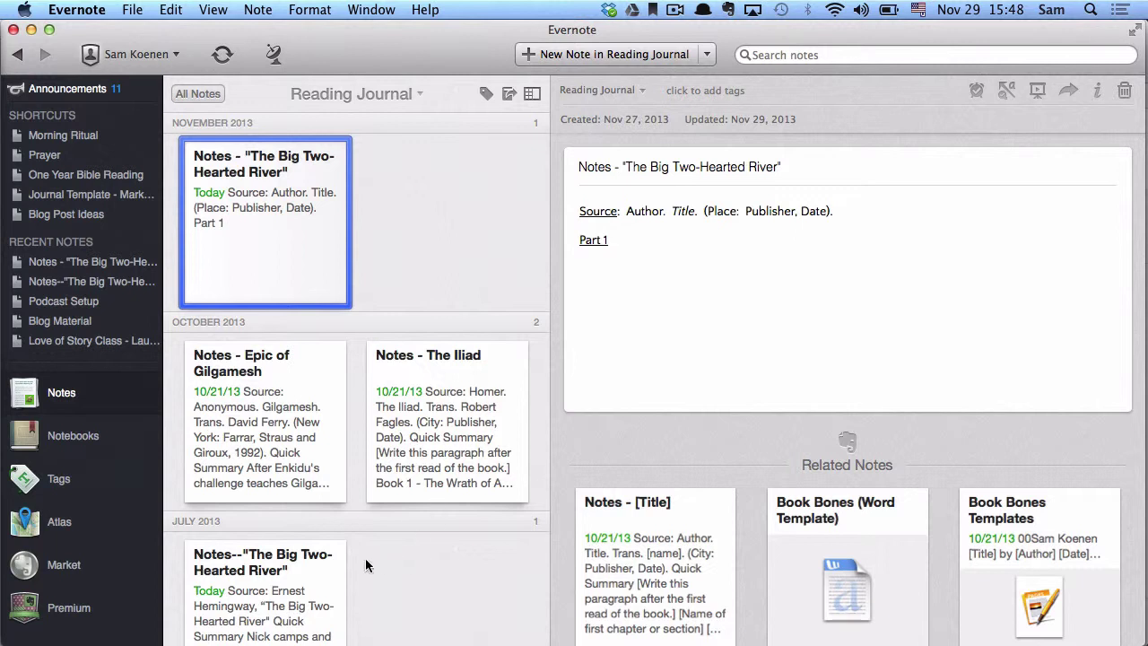
Open the finished July note in its own window, scroll through it, then close the window
double_click(302, 567)
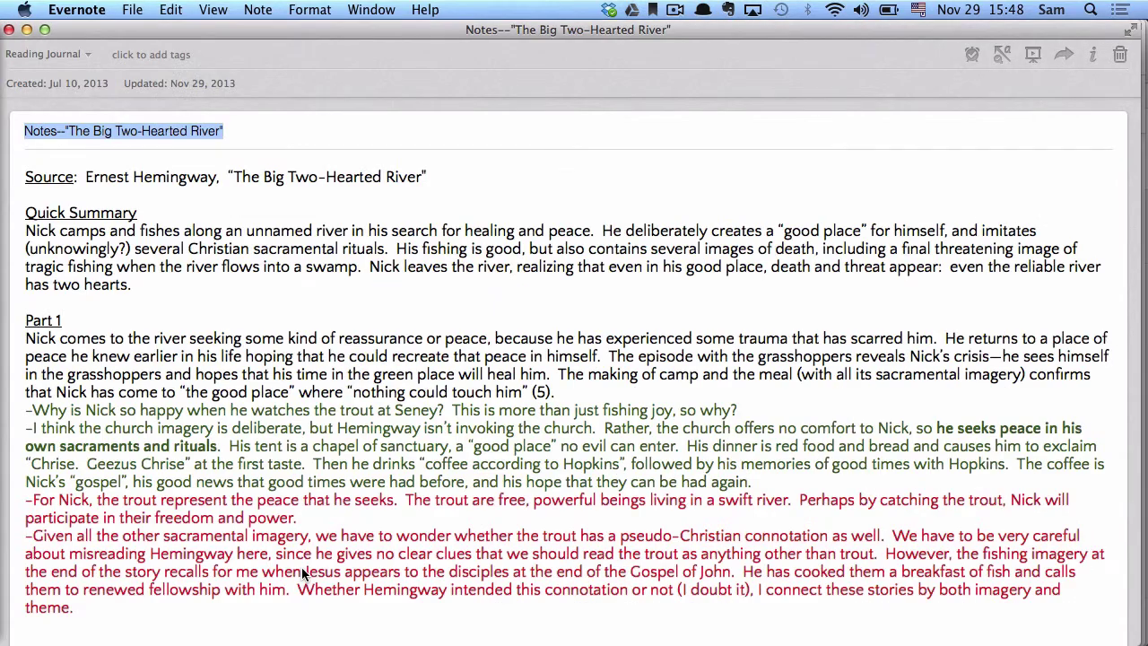
scroll(485, 421, down, 20)
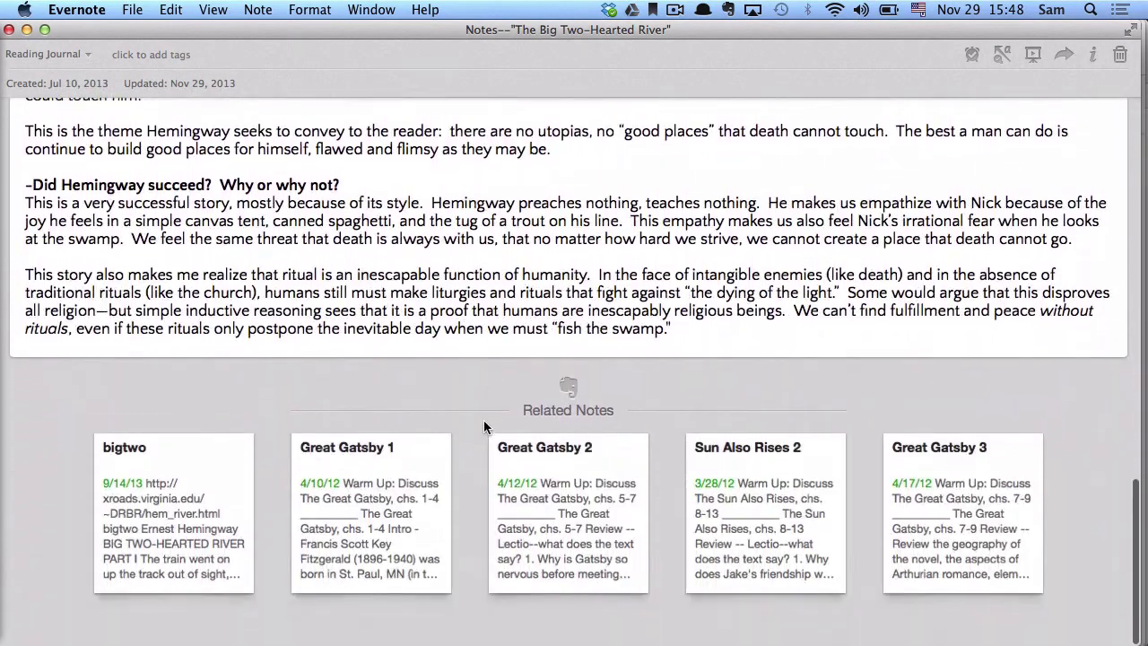
scroll(485, 420, up, 10)
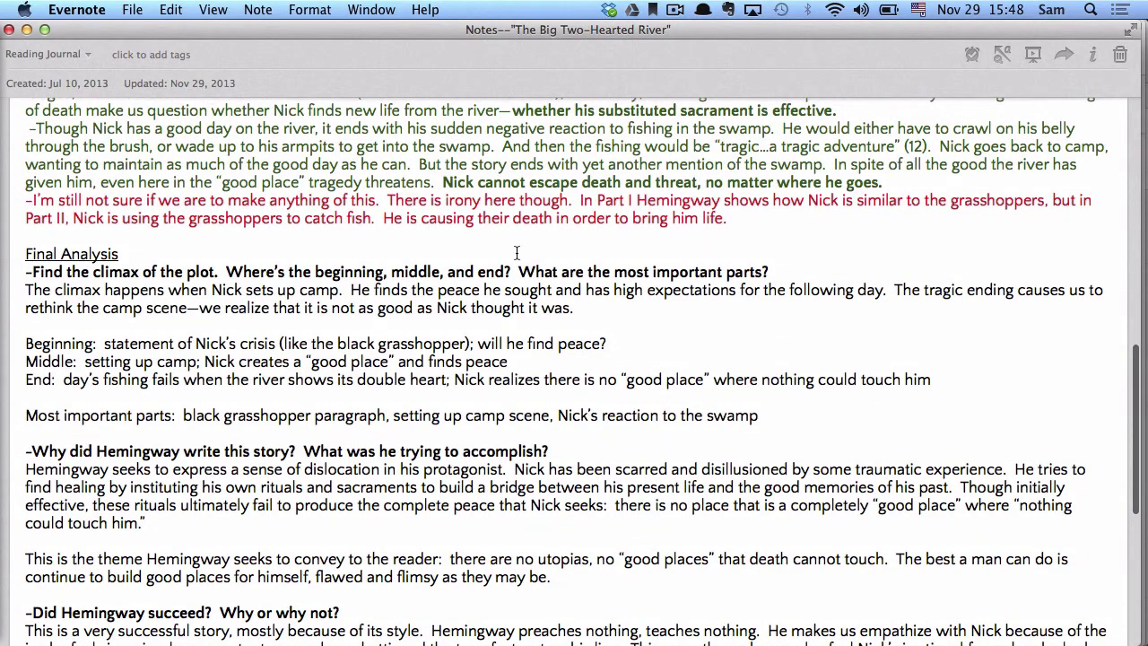
scroll(517, 254, up, 10)
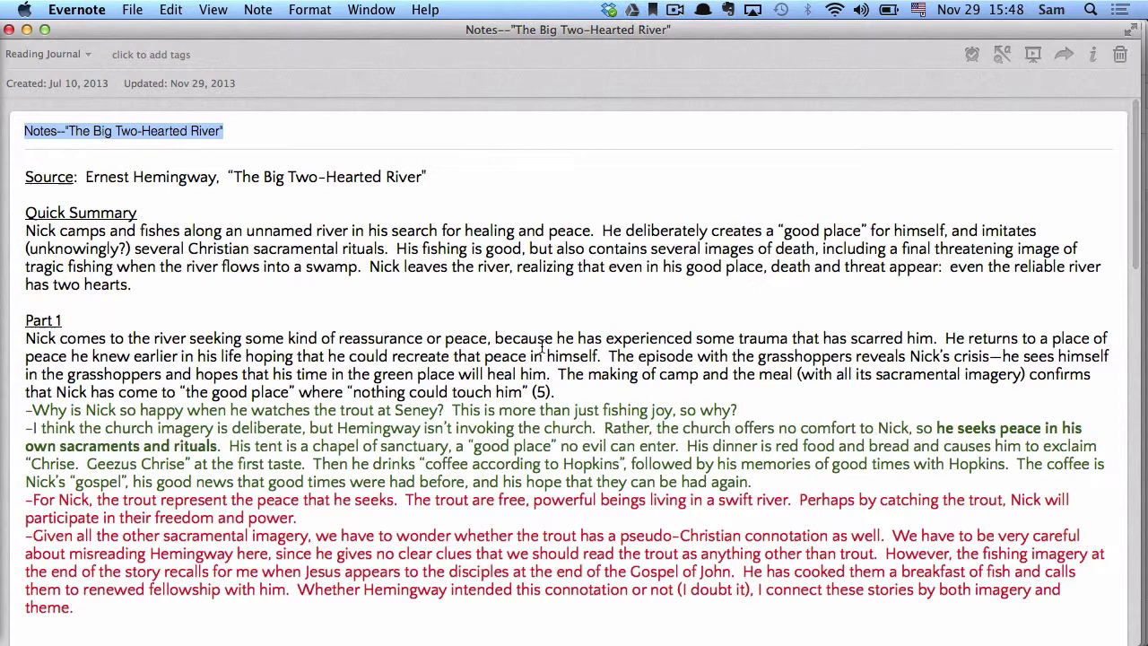
scroll(542, 348, down, 3)
scroll(359, 269, up, 3)
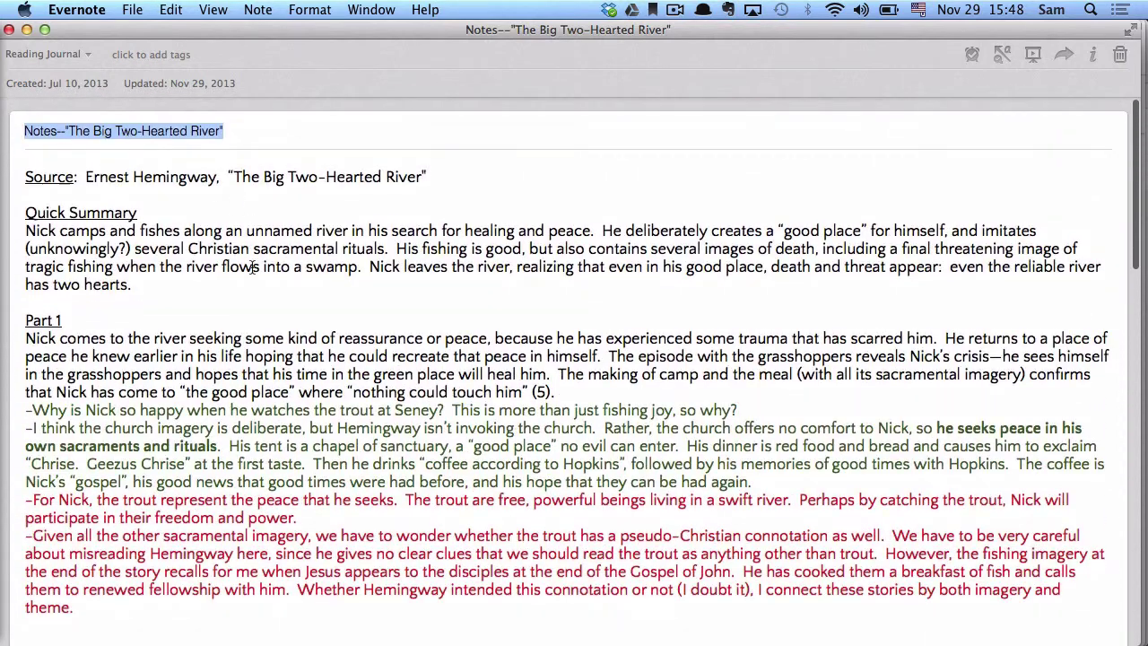
scroll(254, 267, down, 1)
key(super+w)
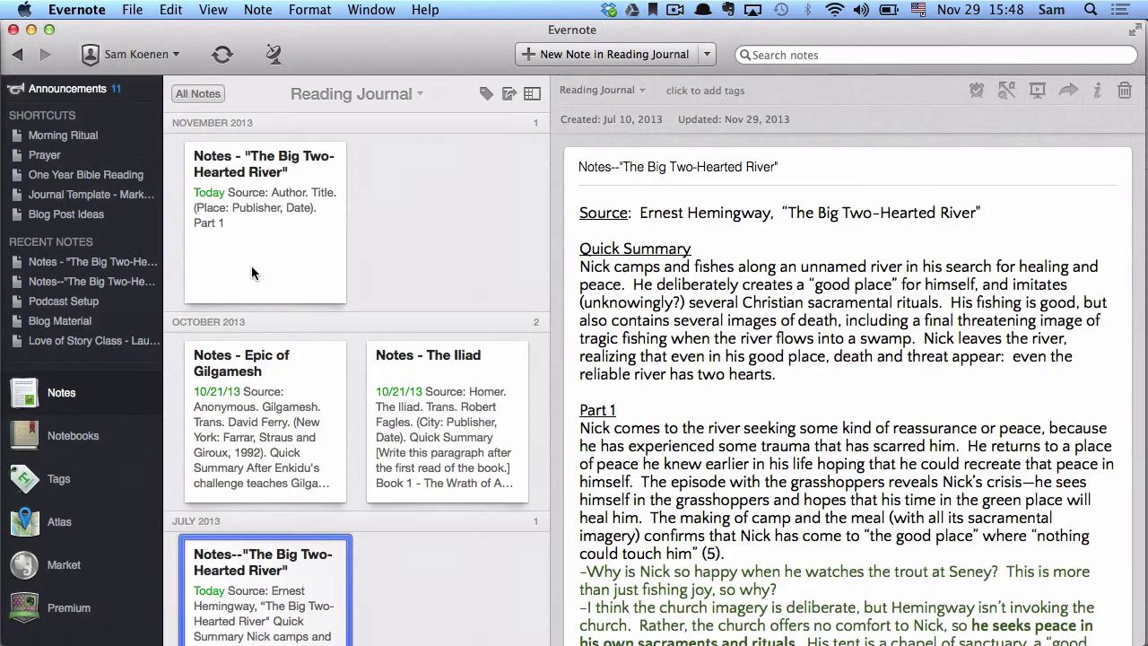
Select the November 2013 'Notes - The Big Two-Hearted River' note in the note list
click(258, 207)
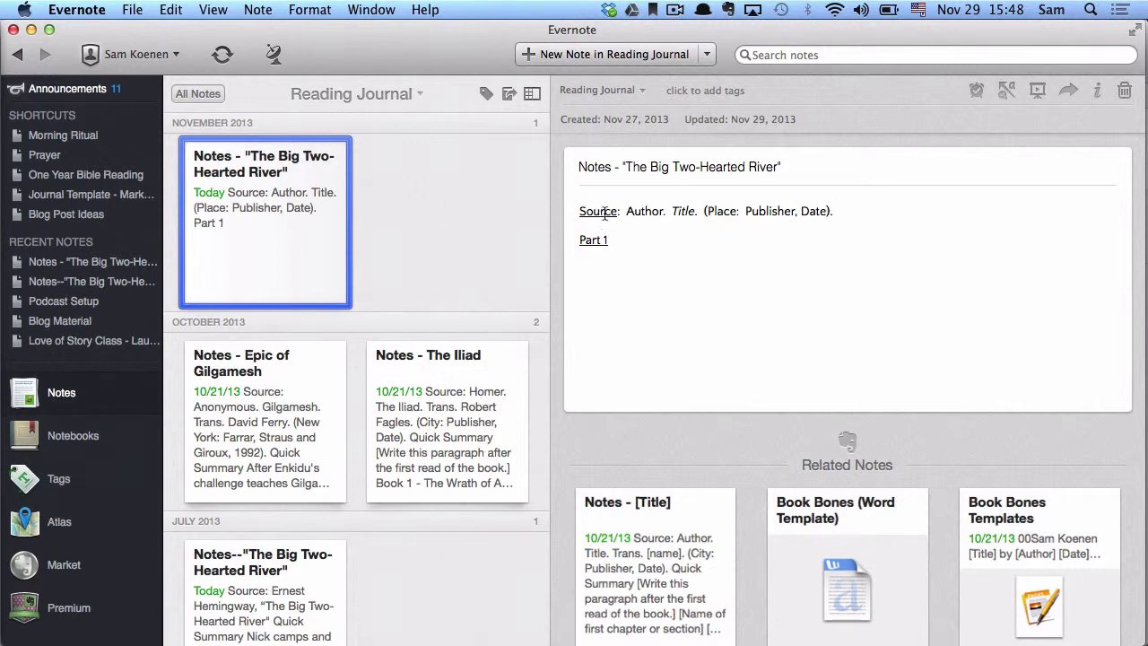
Paste the Part 1 summary paragraph about Nick, ending "nothing could touch him" (5), below Part 1
click(600, 266)
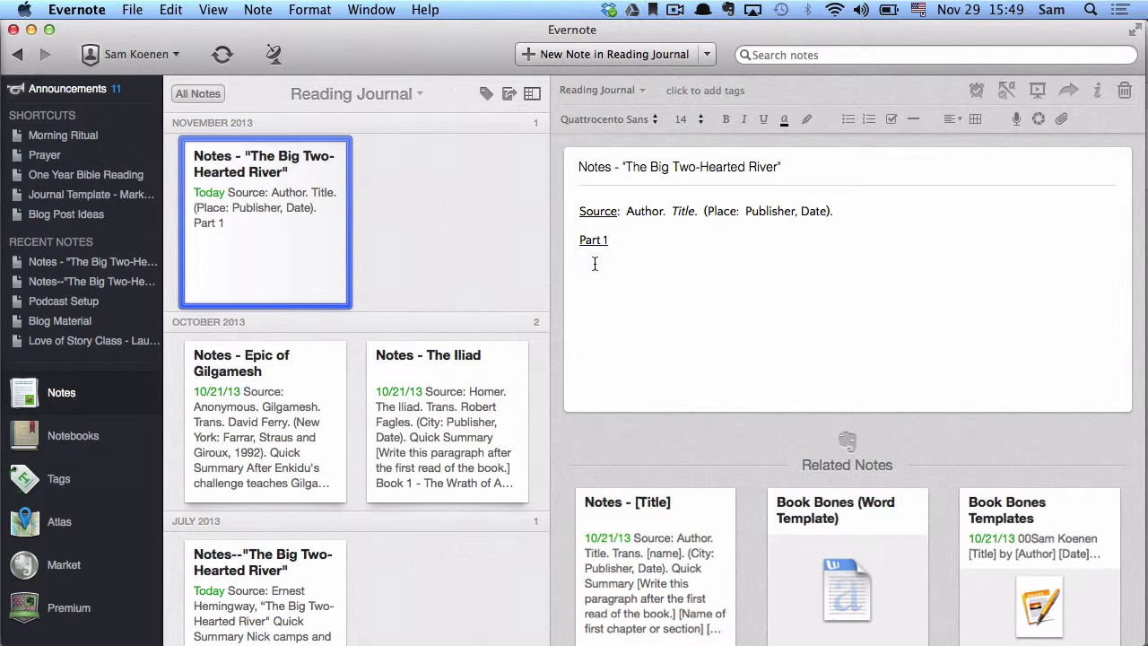
text(Nick comes to the river seeking some kind of reassurance or peace, because he has experienced some trauma that has scarred him.  He returns to a place of peace he knew earlier in his life hoping that he could recreate that peace in himself.  The episode with the grasshoppers reveals Nick’s crisis—he sees himself in the grasshoppers and hopes that his time in the green place will heal him.  The making of camp and the meal (with all its sacramental imagery) confirms that Nick has come to "the good place" where "nothing could touch him" (5).)
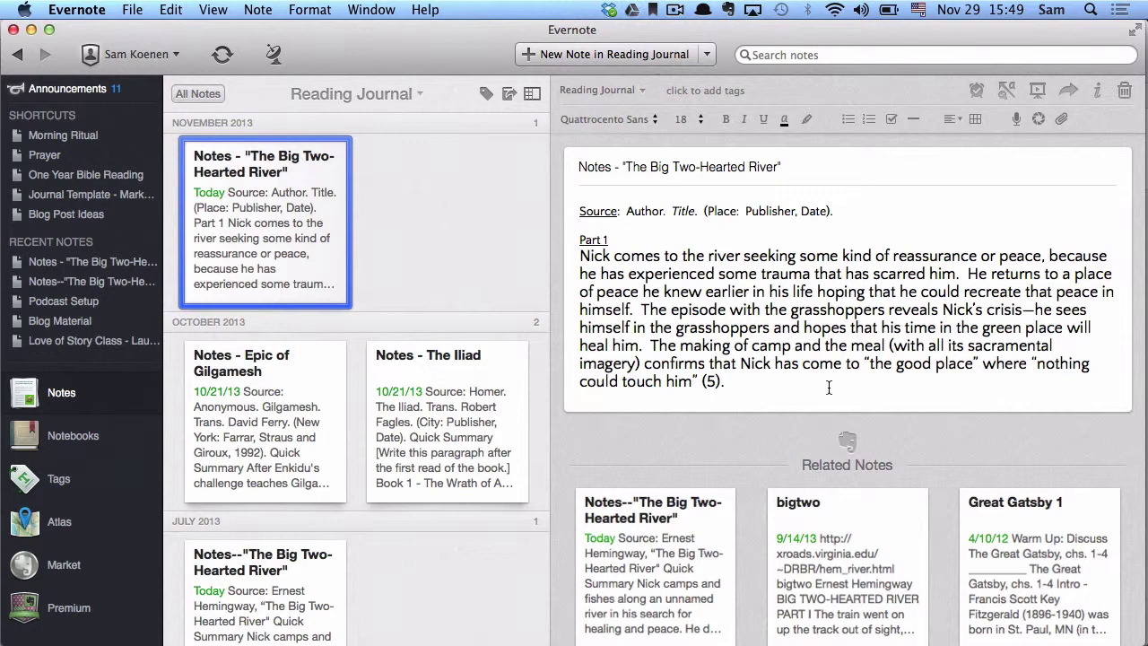
key(Return)
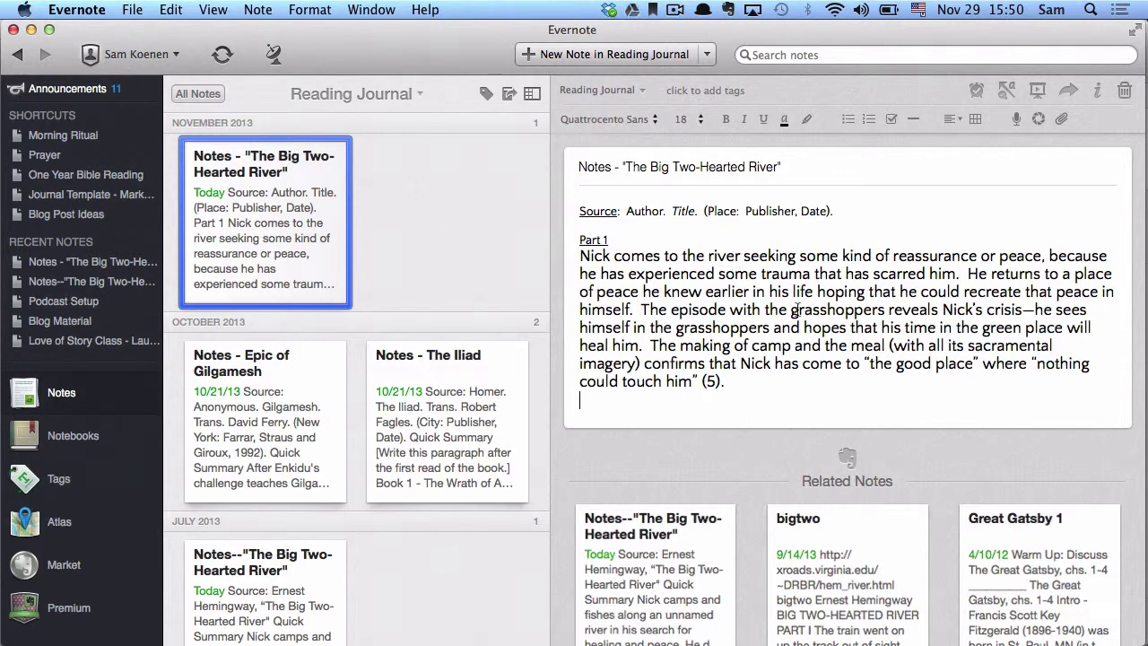
text(–Why is Nick so happy when he watches the trout at Seney?  This is more than just fishing joy, so why? –I think the church imagery is deliberate, but Hemingway isn’t invoking the church.  Rather, the church offers no comfort to Nick, so he seeks peace in his own sacraments and rituals.  His tent is a chapel of sanctuary, a "good place" no evil can enter.  His dinner is red food and bread and causes him to exclaim "Chrise.  Geezus Chrise" at the first taste.  Then he drinks "coffee according to Hopkins", followed by his memories of good times with Hopkins.  The coffee is Nick’s "gospel", his good news that good times were had before, and his hope that they can be had again.)
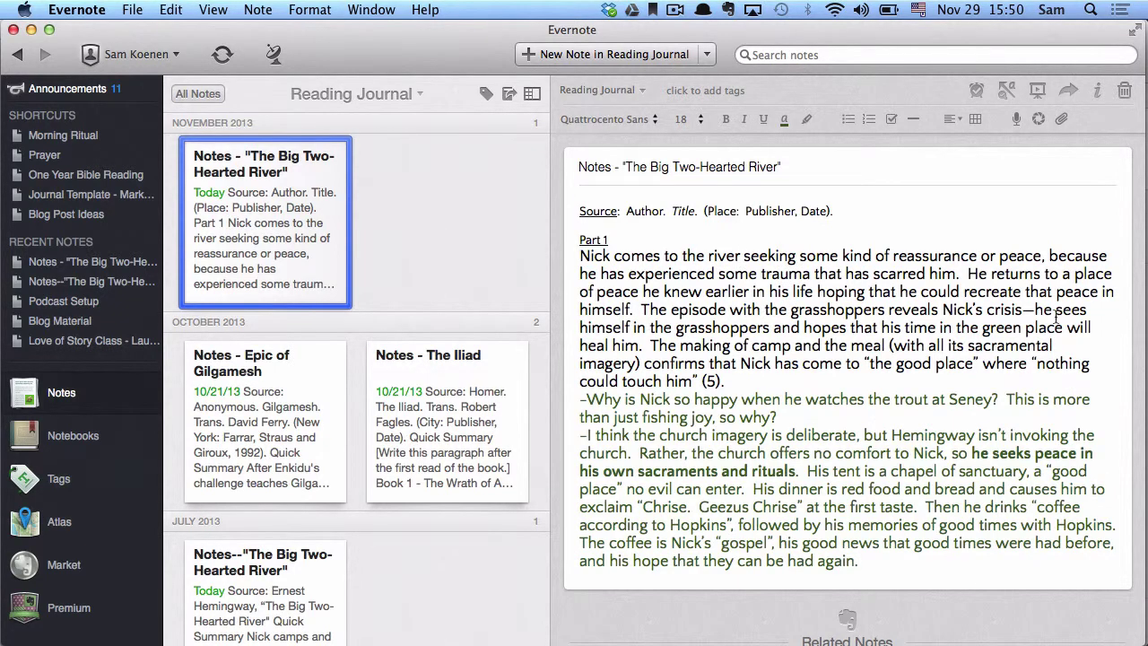
scroll(886, 437, down, 3)
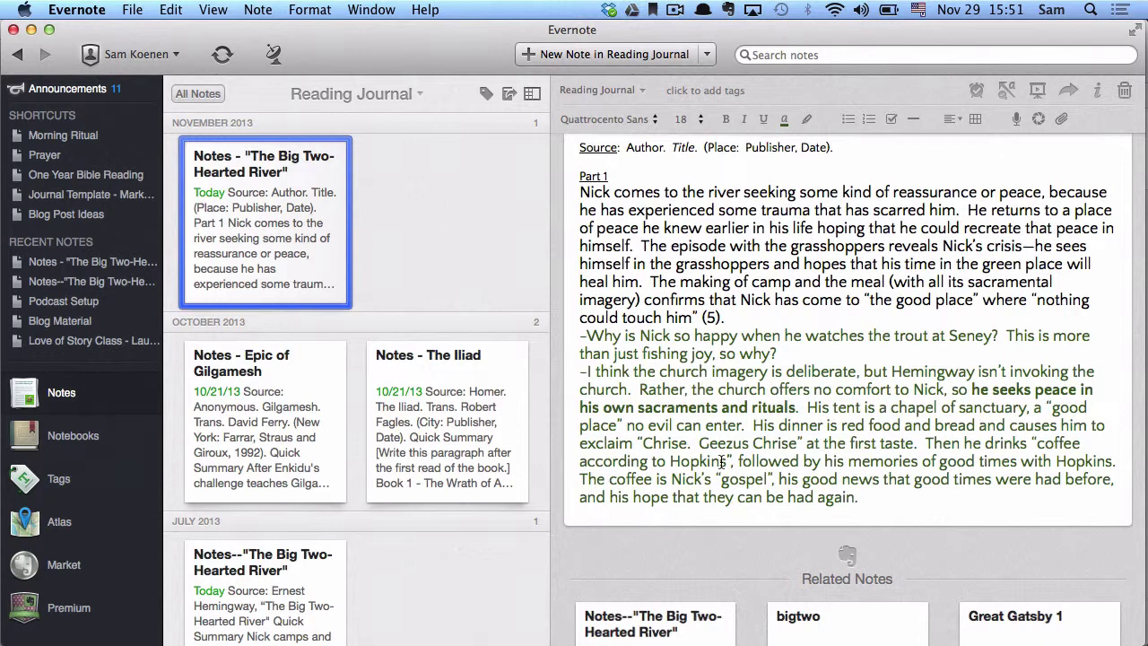
scroll(911, 460, down, 1)
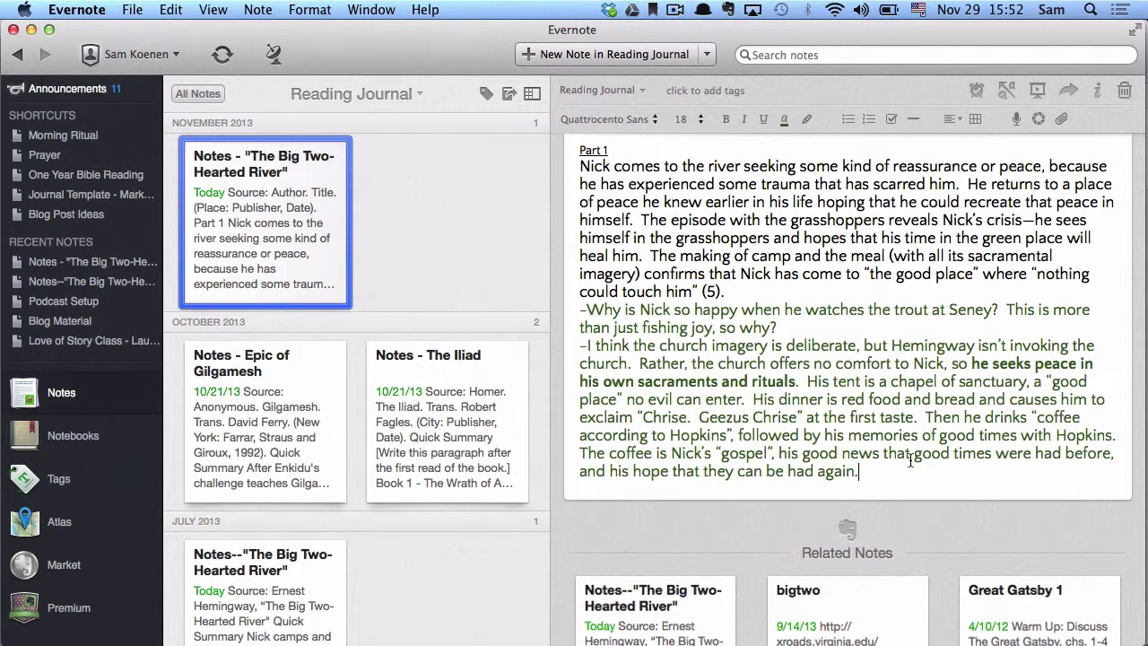
Add the Part 2 section with its summary paragraph below the Part 1 notes at text size 14
key(Return)
key(Return)
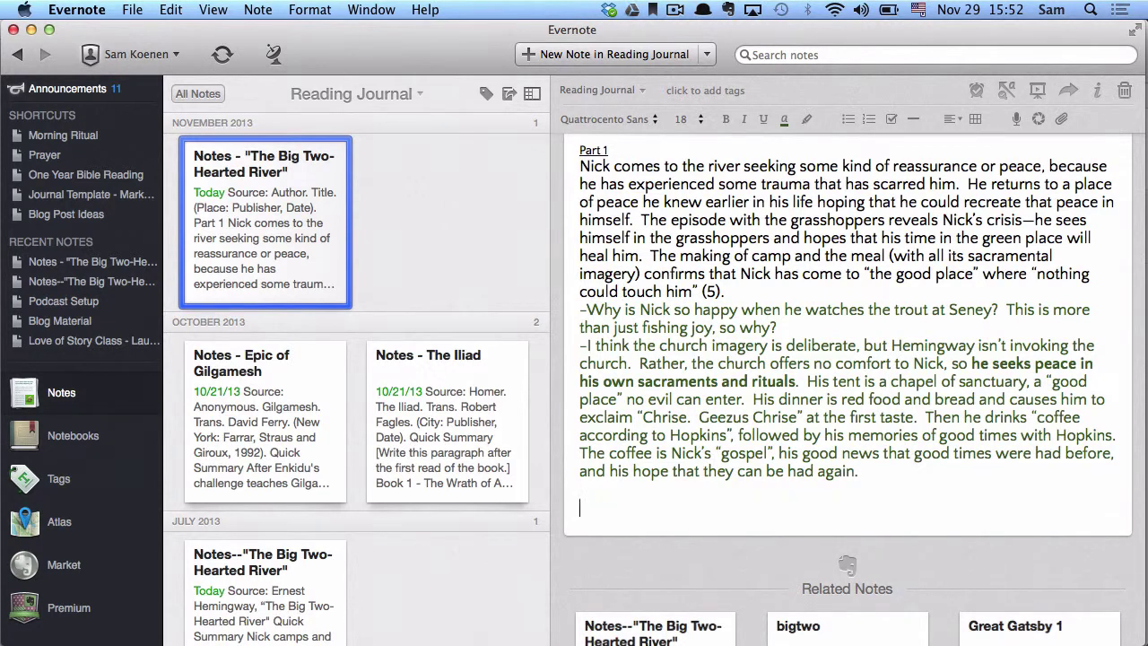
scroll(847, 359, down, 1)
key(super+minus)
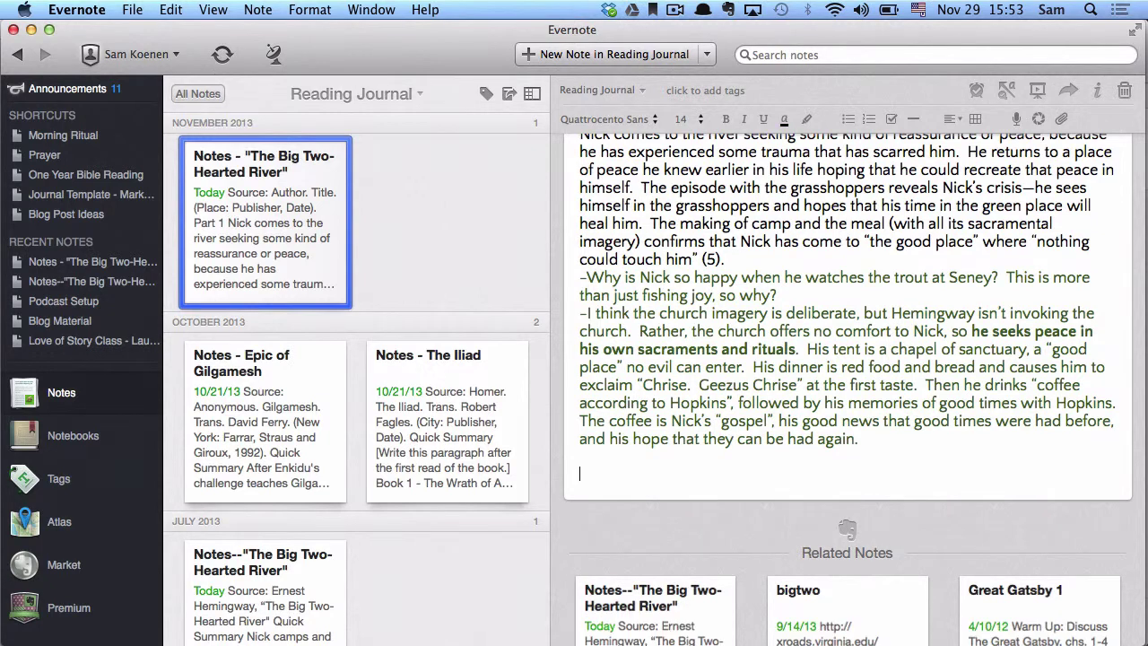
key(super+v)
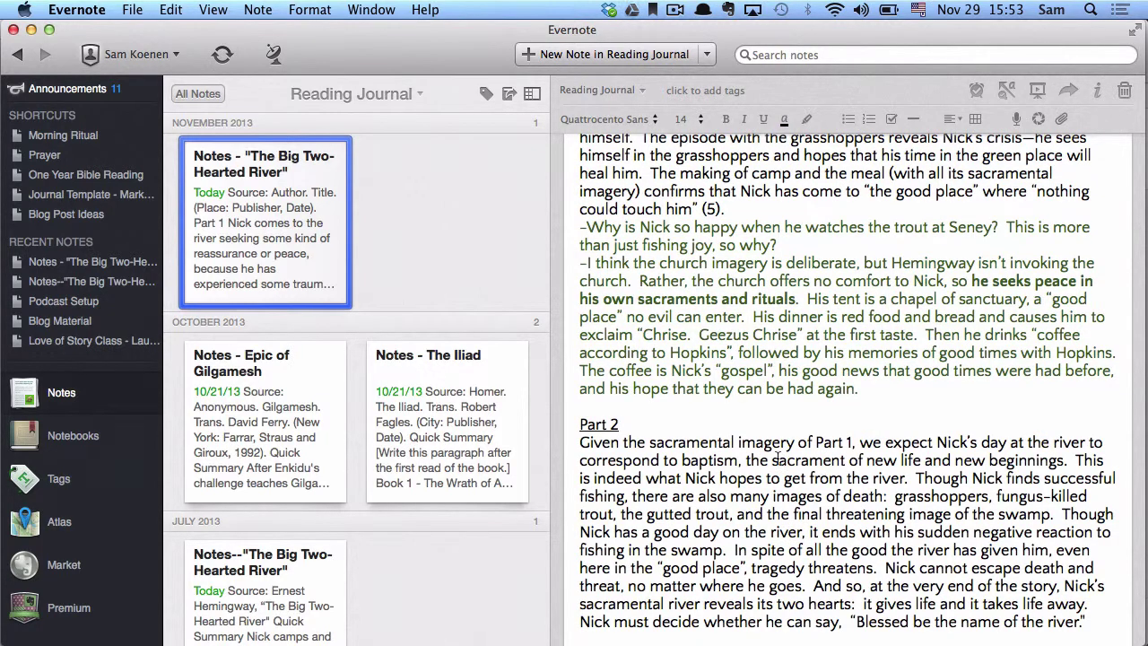
scroll(777, 459, down, 5)
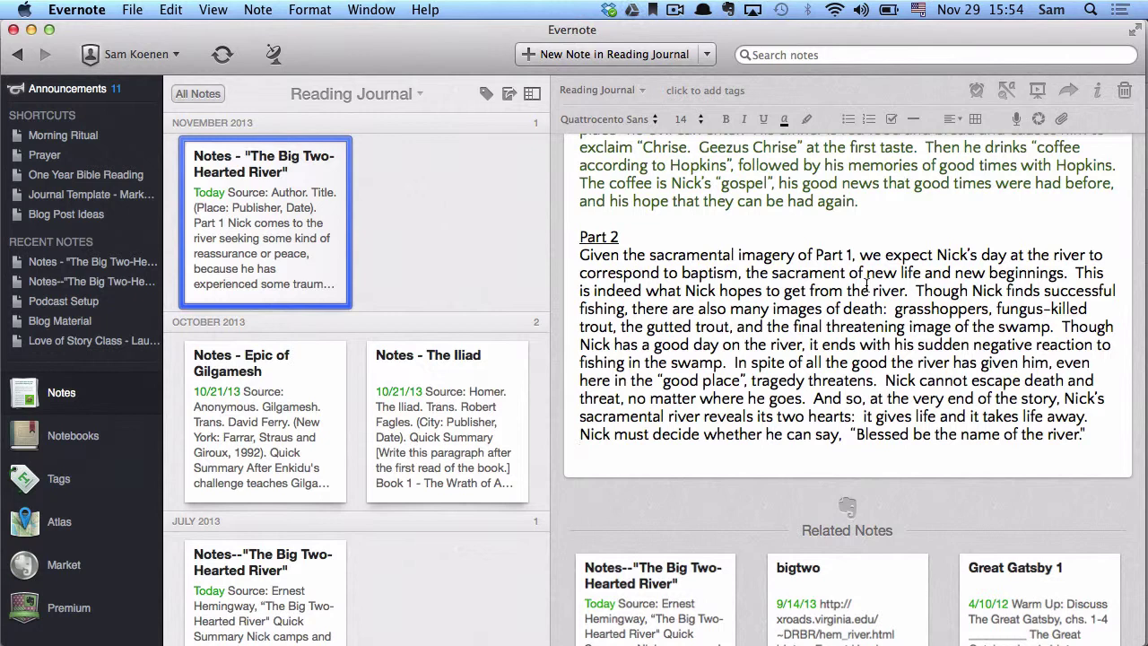
Paste three green responses on grasshoppers, death imagery and the swamp below the Part 2 paragraph
scroll(838, 356, down, 3)
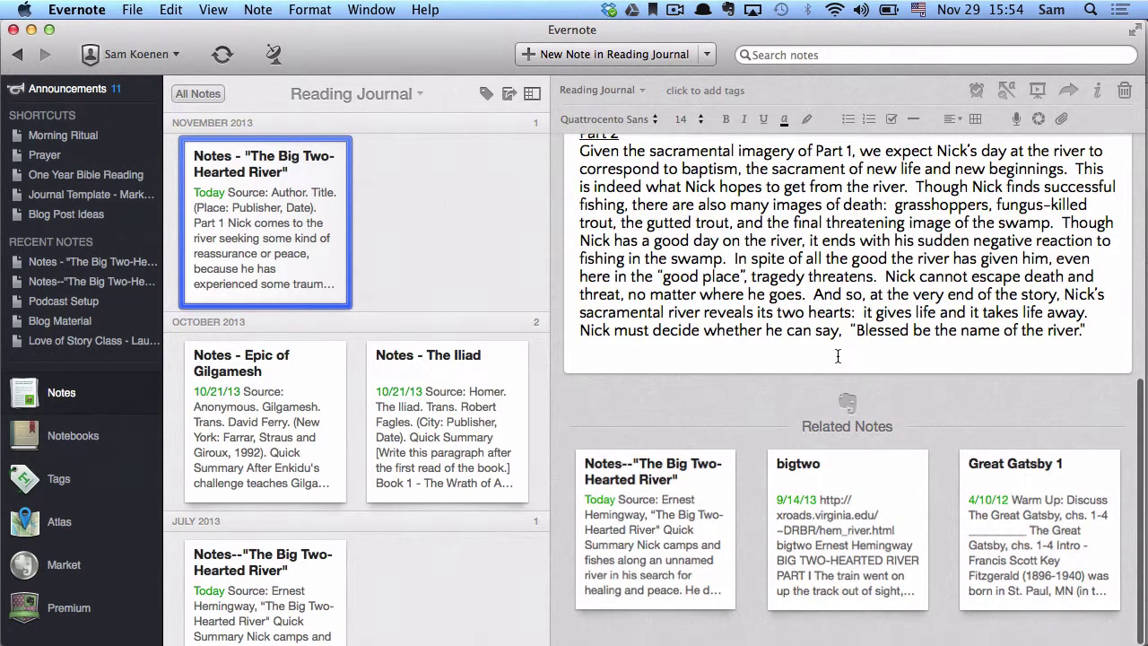
click(838, 356)
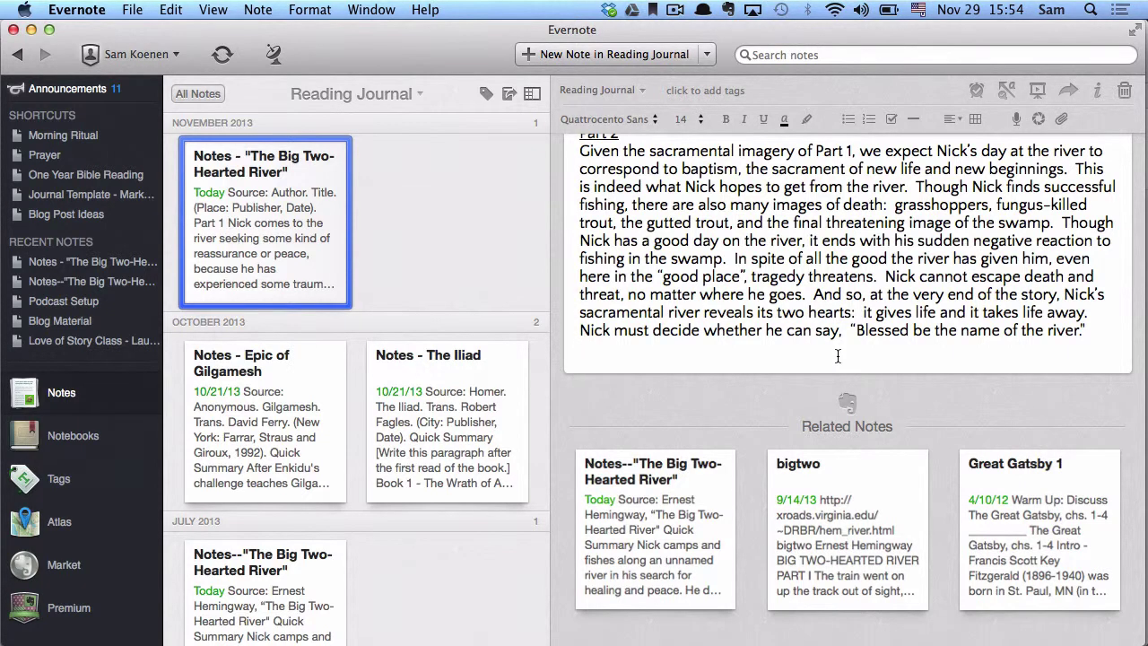
text(–Nick uses the grasshoppers to catch fish—are we to make anything of that, since Nick compares himself to the grasshoppers? –The description of Nick’s fishing seems fairly straightforward at first, but there are several important details that make us read deeper.  At the beginning, Nick is again compared to the grasshoppers:  both are "cold and wet with dew" and need the sun to warm them back to life.  Part II also has several references to death:  a grasshopper escapes Nick’s bottle only to be taken from the current by a trout; Nick remembers dead fish covered with a white fungus; the two trout Nick takes are both males (another connection to Nick?); and finally, the image of the swamp that ends the day of fishing.  These images of death make us question whether Nick finds new life from the river—whether his substituted sacrament is effective.  –Though Nick has a good day on the river, it ends with his sudden negative reaction to fishing in the swamp.  He would either have to crawl on his belly through the brush, or wade up to his armpits to get into the swamp.  And then the fishing would be "tragic…a tragic adventure" (12).  Nick goes back to camp, wanting to maintain as much of the good day as he can.  But the story ends with yet another mention of the swamp.  In spite of all the good the river has given him, even here in the "good place" tragedy threatens.  Nick cannot escape death and threat, no matter where he goes.)
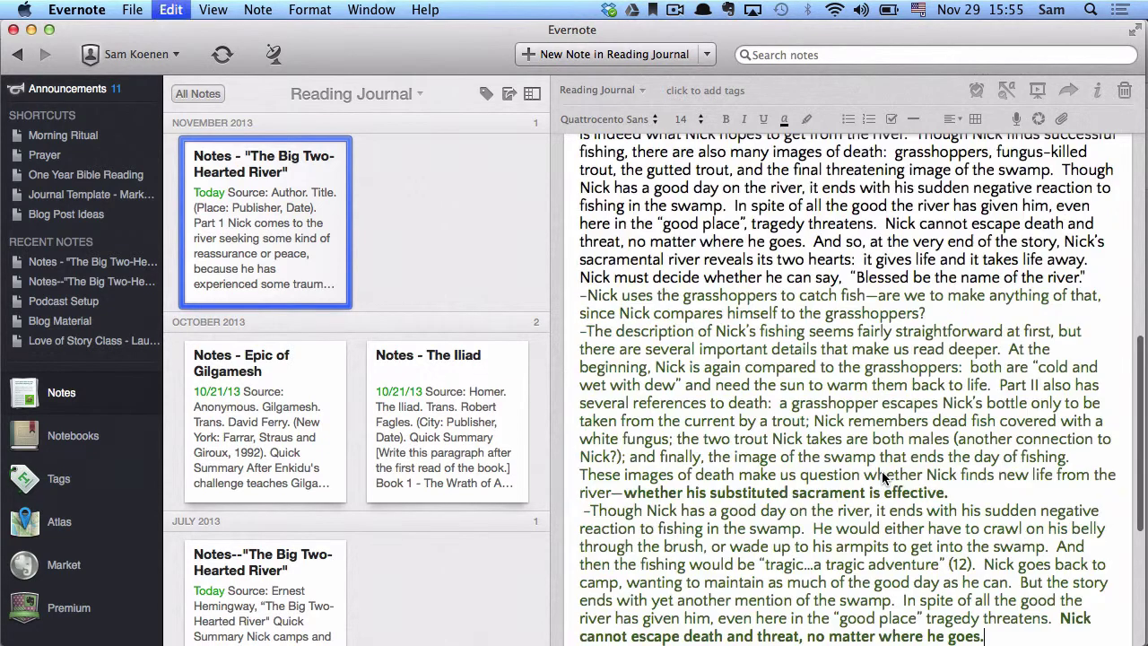
scroll(1042, 433, down, 3)
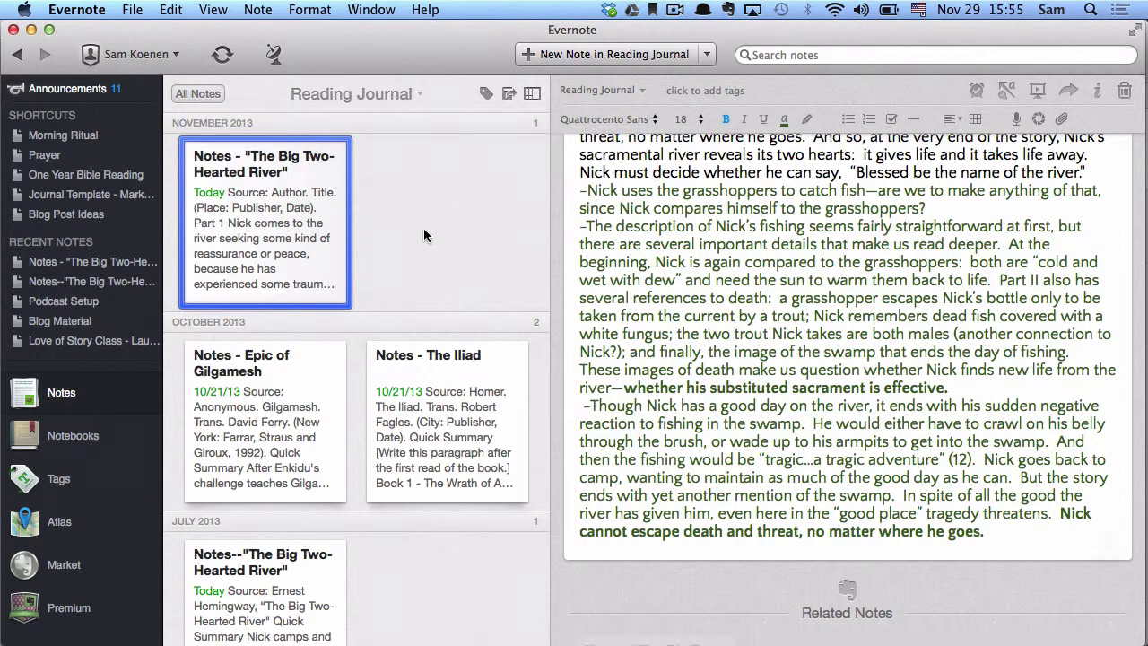
Open the Big Two-Hearted River note in a separate window and place the caret after its last sentence
double_click(294, 224)
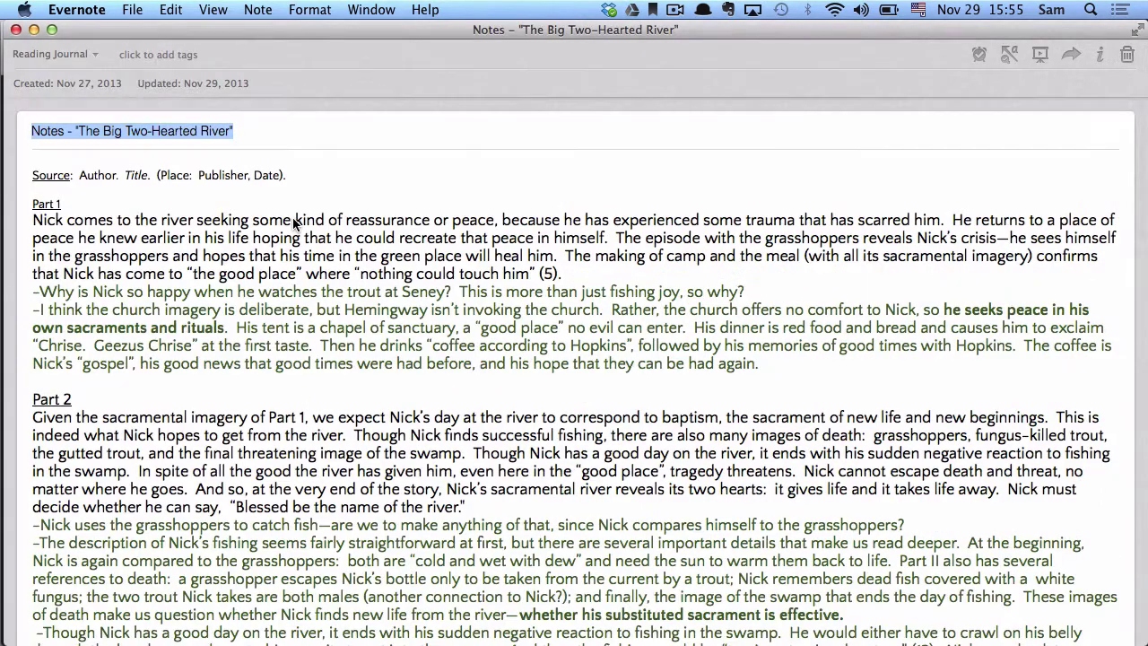
scroll(444, 339, down, 3)
scroll(445, 339, down, 5)
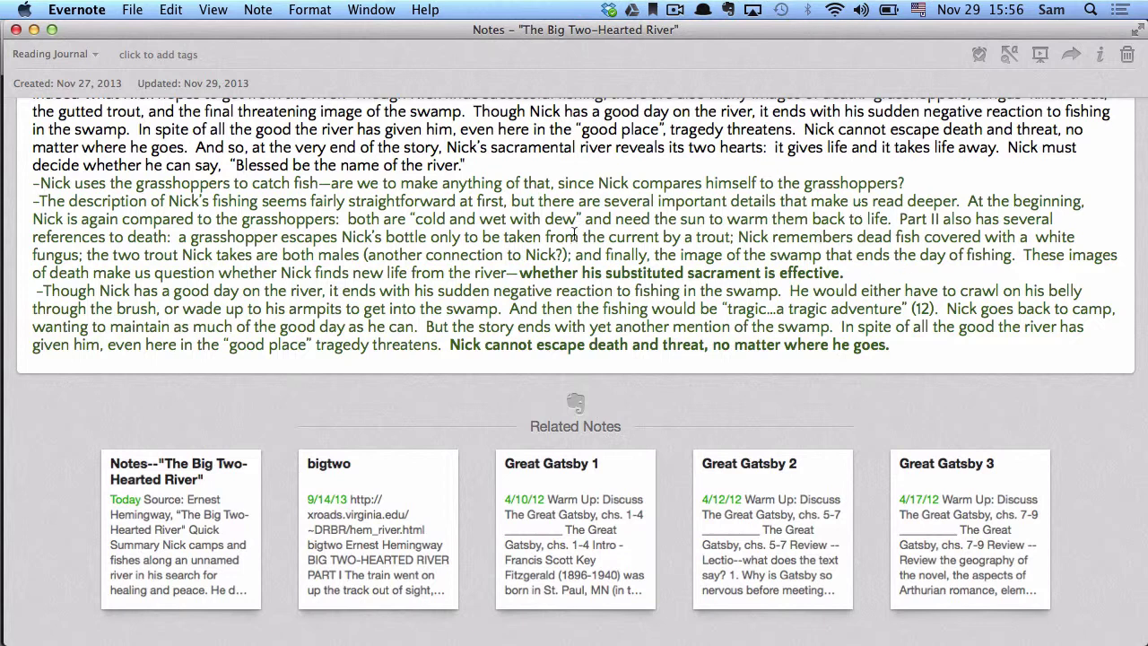
scroll(292, 333, down, 1)
scroll(293, 309, down, 2)
click(959, 346)
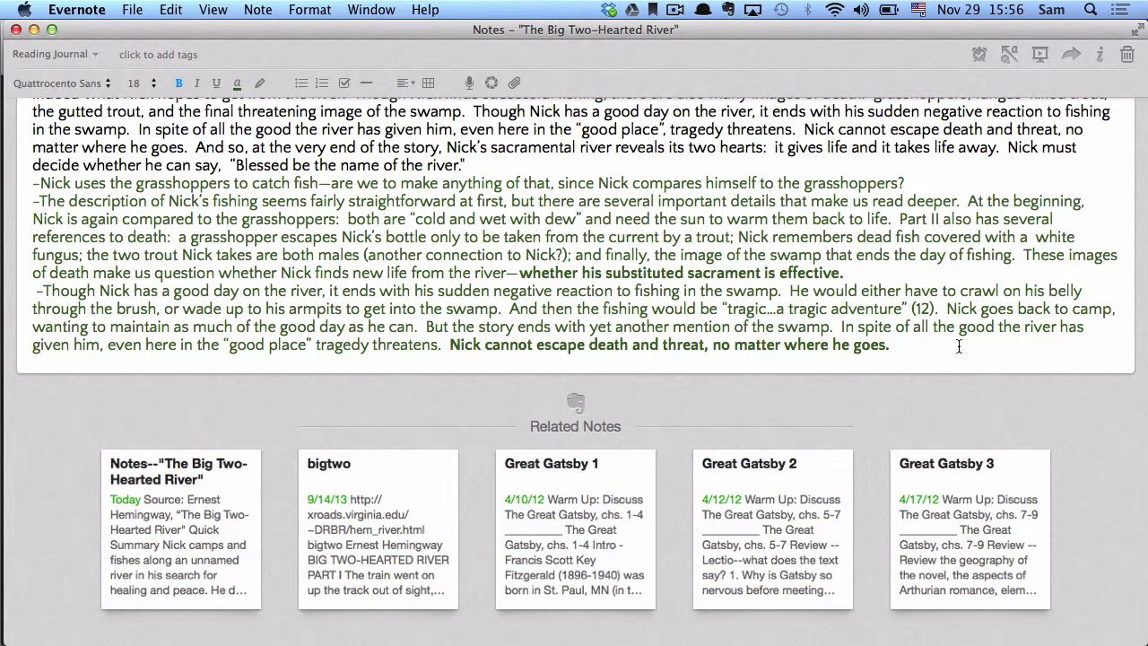
Insert an underlined 'Quick Summary' heading on a new line above Part 1
scroll(959, 346, up, 10)
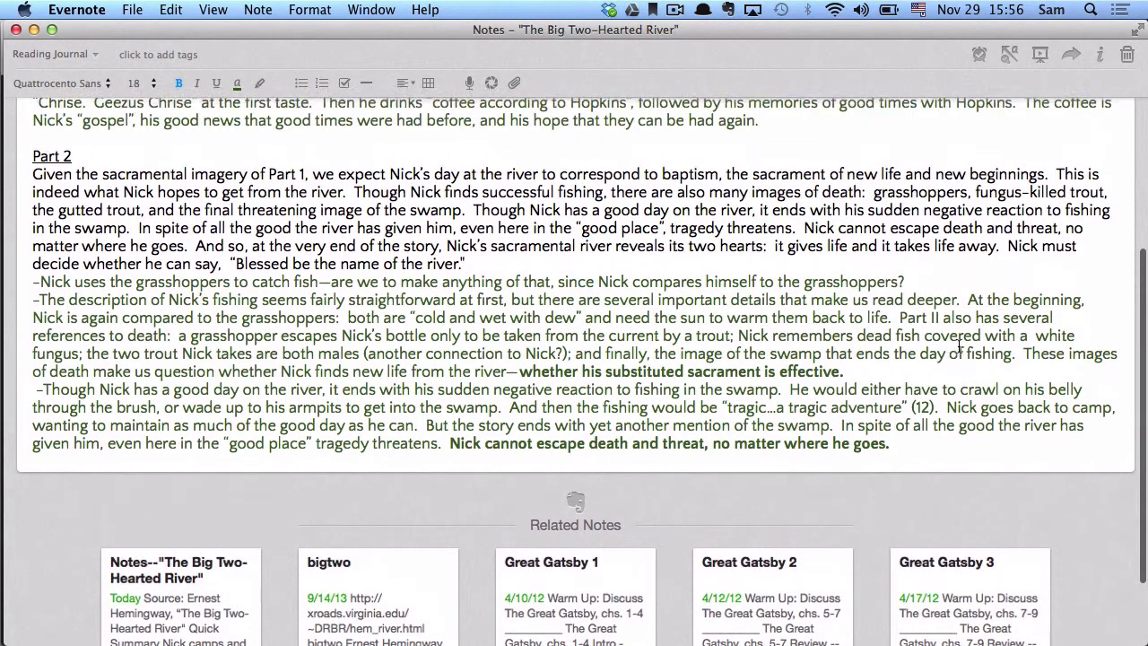
scroll(958, 346, up, 5)
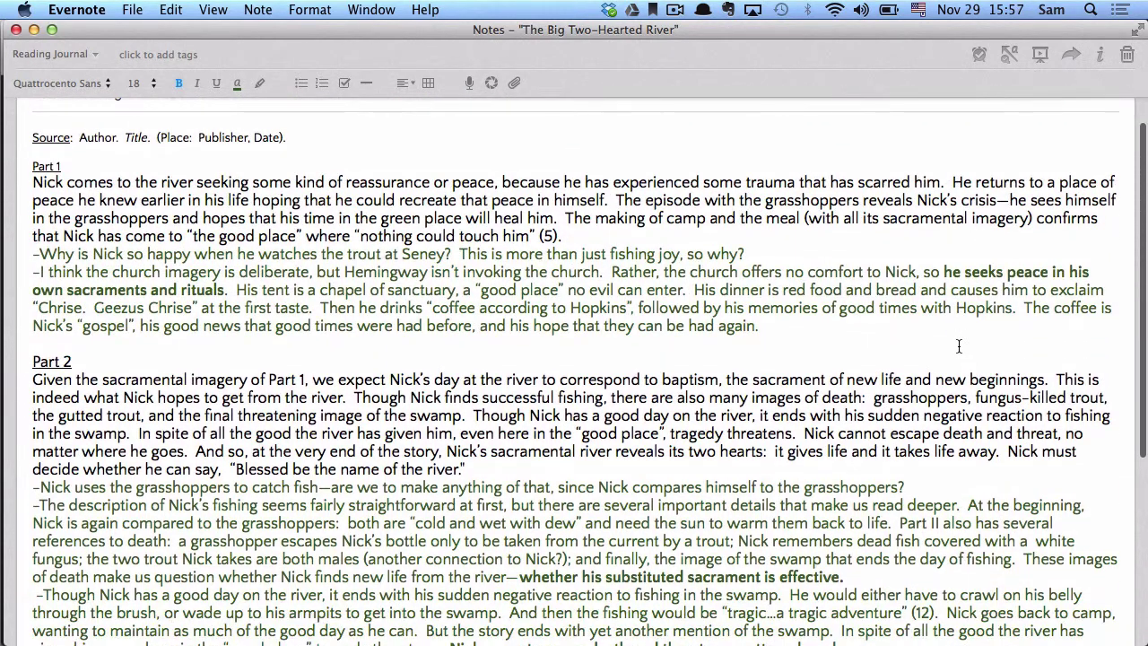
click(506, 165)
key(Return)
key(Up)
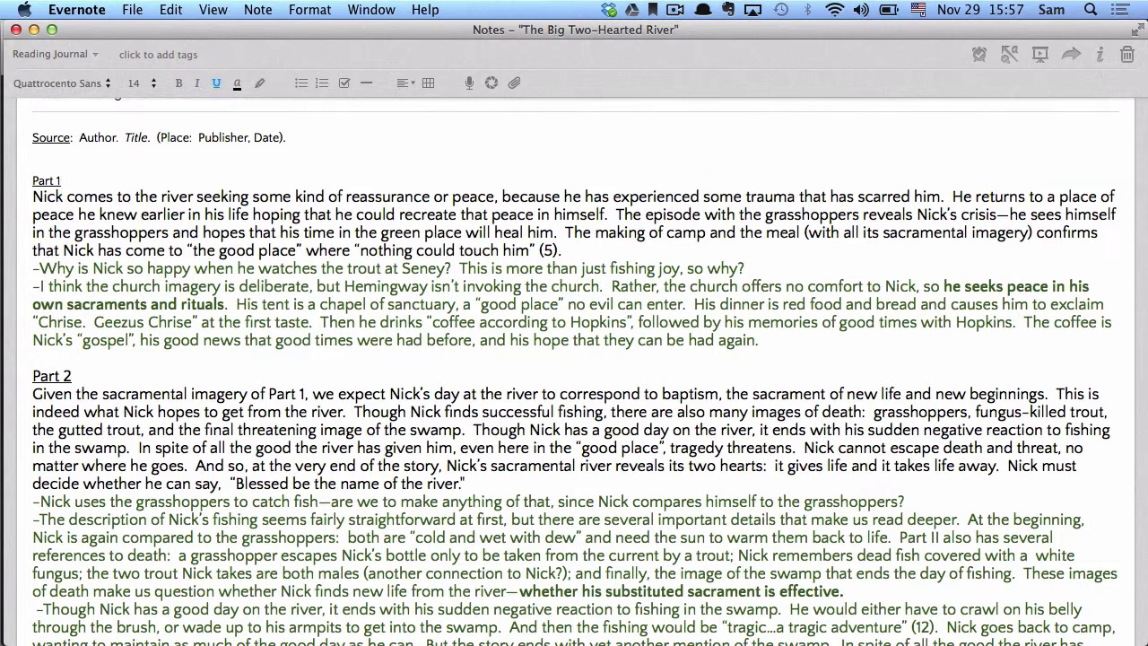
text(Quick Summary)
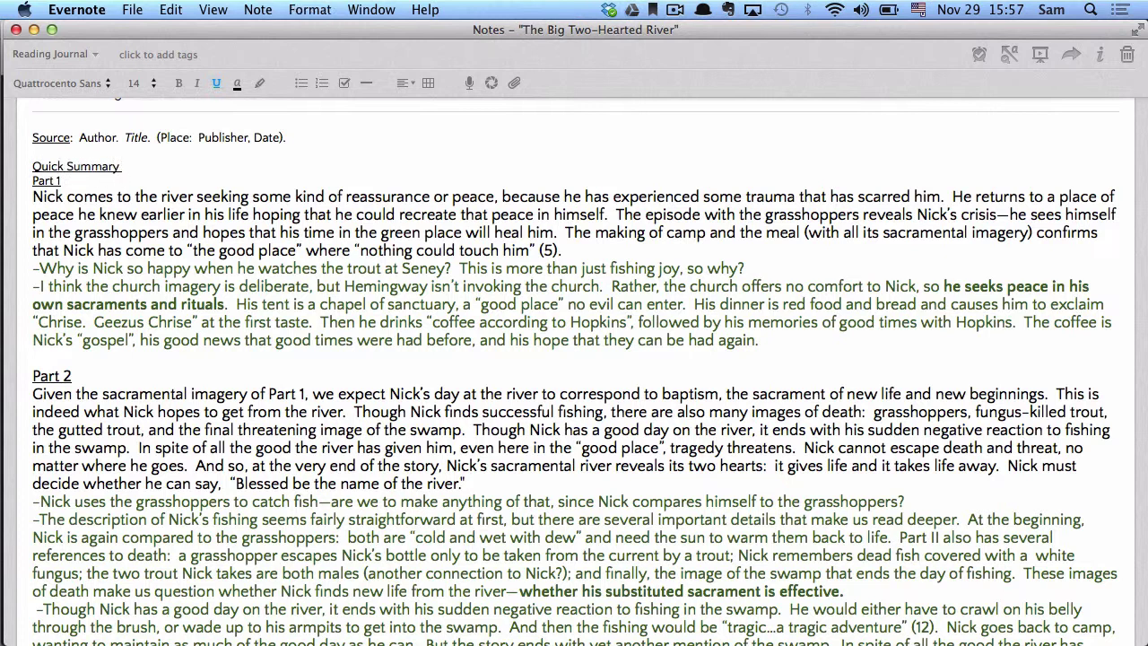
key(Return)
key(Return)
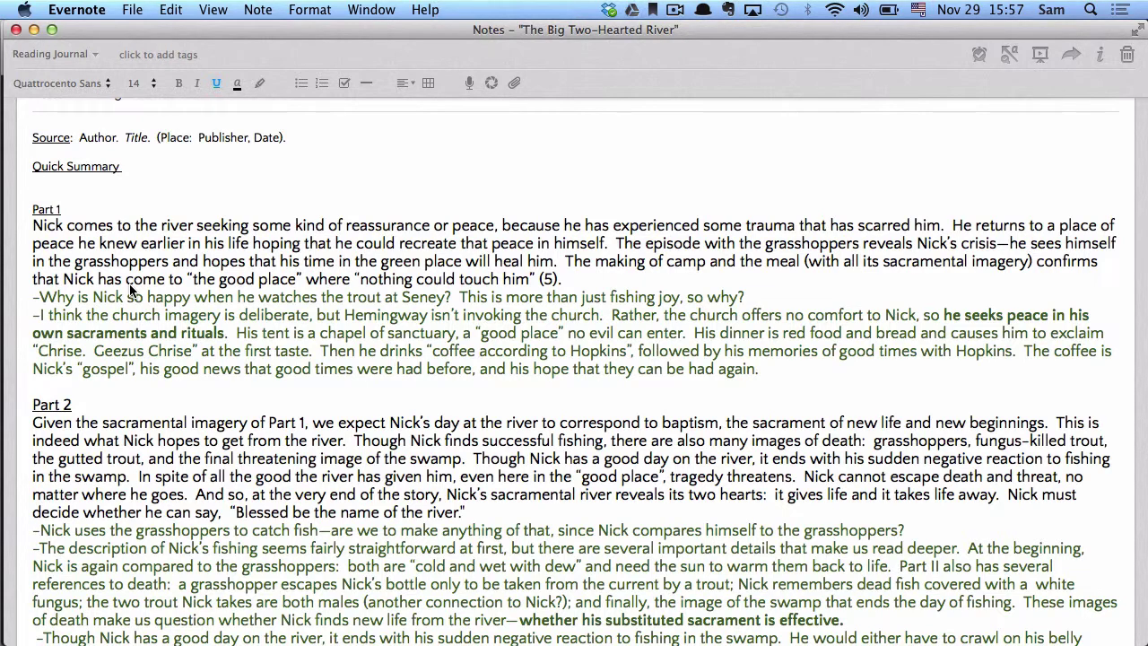
Paste the summary paragraph on Nick's search for healing and peace, removing the extra blank line
text(Nick camps and fishes along an unnamed river in his search for healing and peace.  He deliberately creates a "good place" for himself, and imitates (unknowingly?) several Christian sacramental rituals.  His fishing is good, but also contains several images of death, including a final threatening image of tragic fishing when the river flows into a swamp.  Nick leaves the river, realizing that even in his good place, death and threat appear:  even the reliable river has two hearts.)
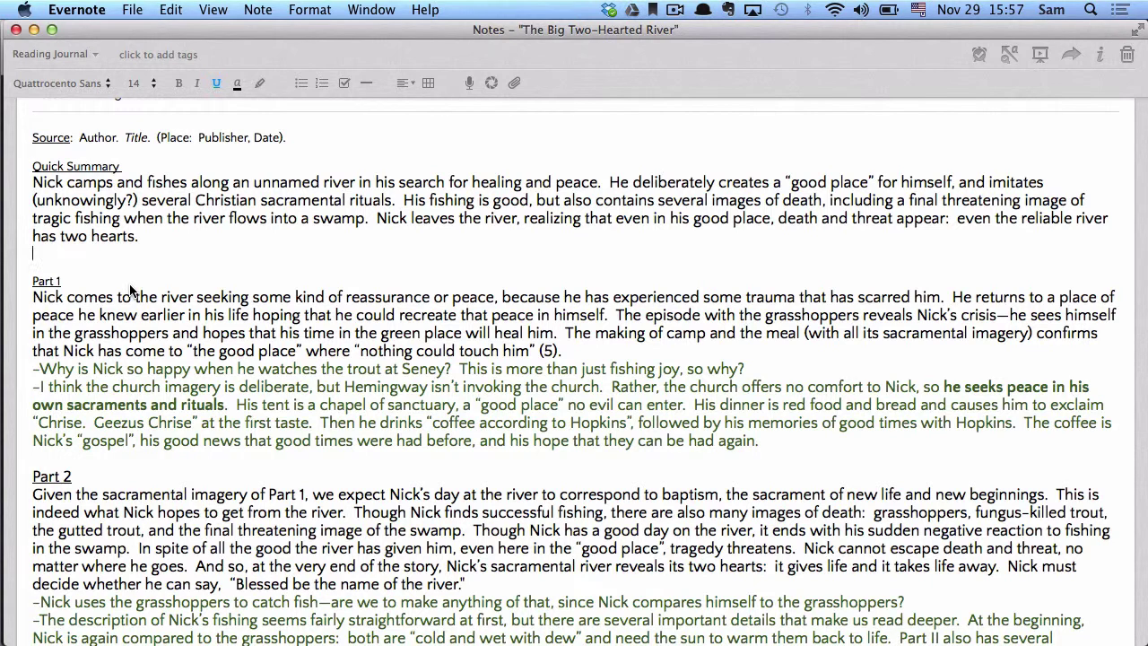
key(BackSpace)
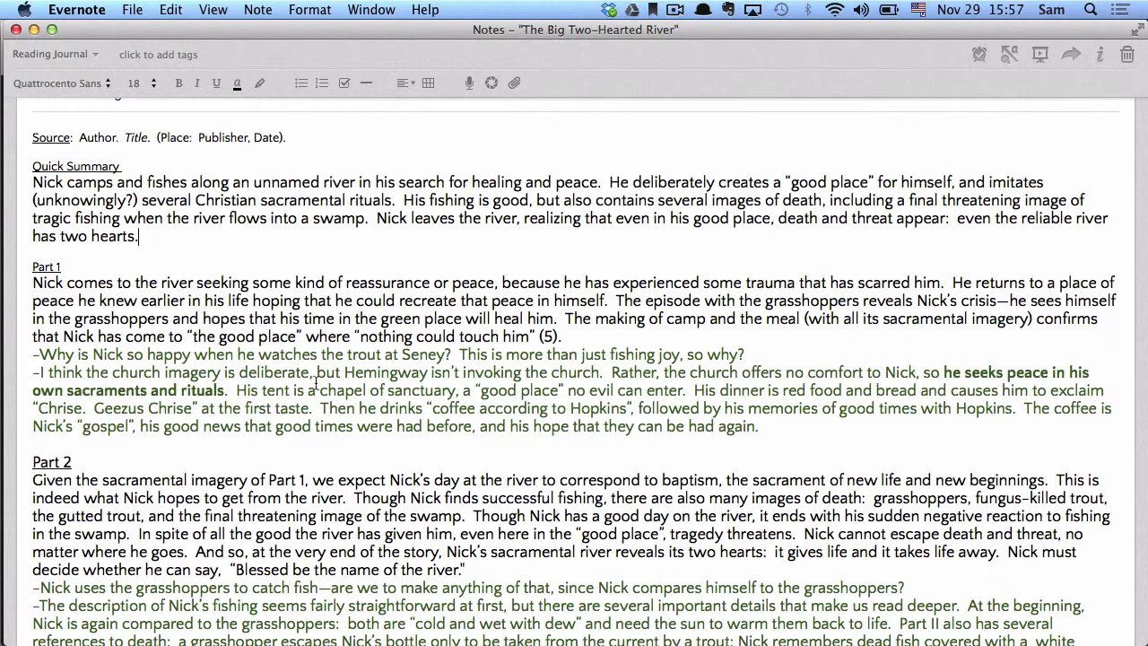
scroll(316, 384, down, 3)
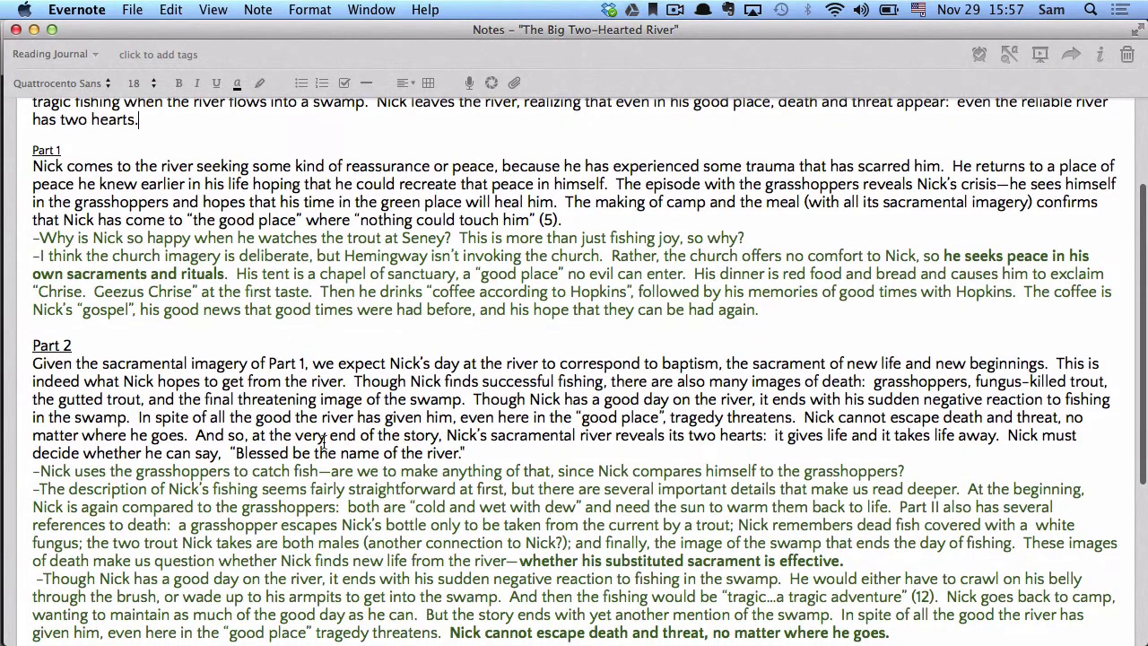
scroll(350, 421, down, 5)
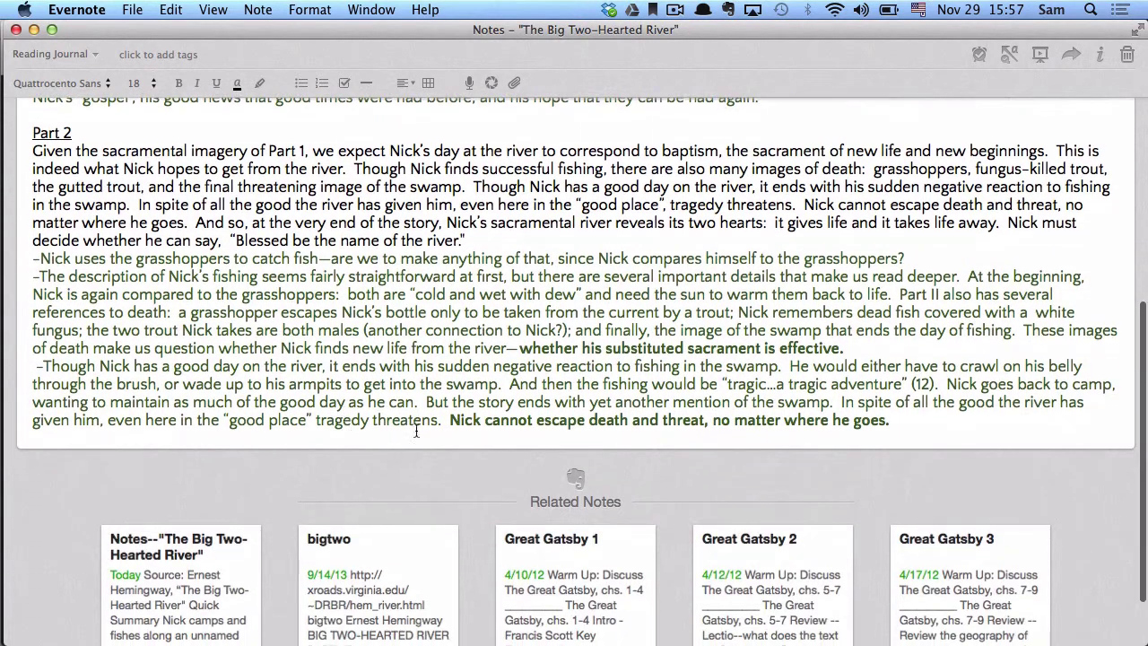
Paste the Final Analysis heading and its bold prompt about the plot's climax after Part 2
click(897, 422)
key(Return)
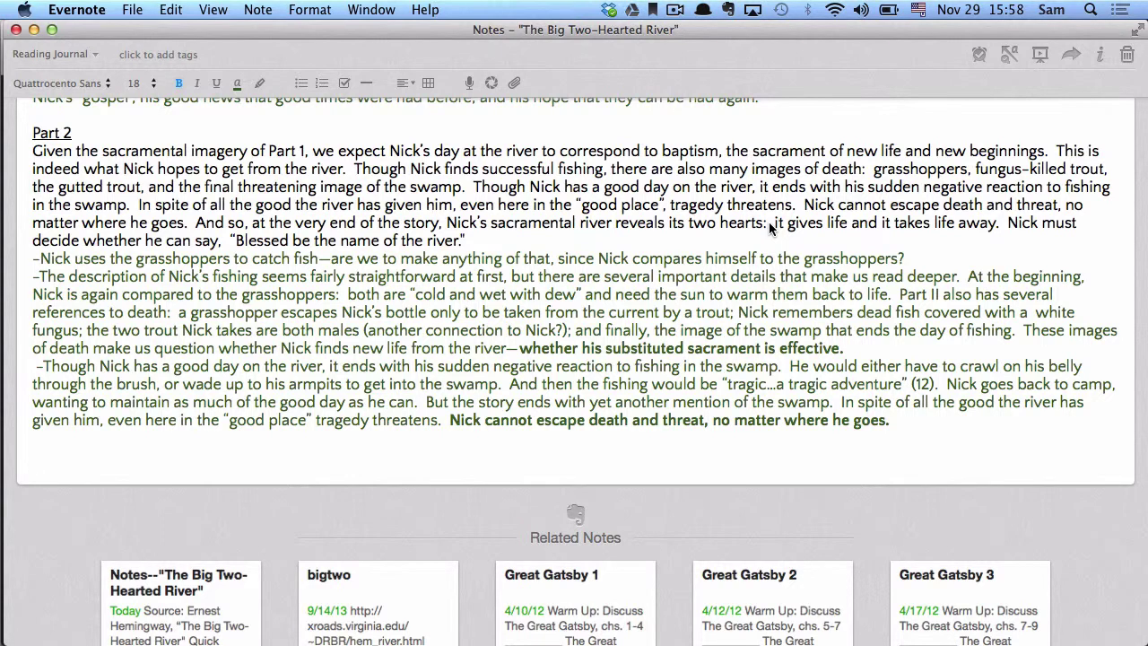
text(Final Analysis -Find the climax of the plot.  Where’s the beginning, middle, and end?  What are the most important parts?)
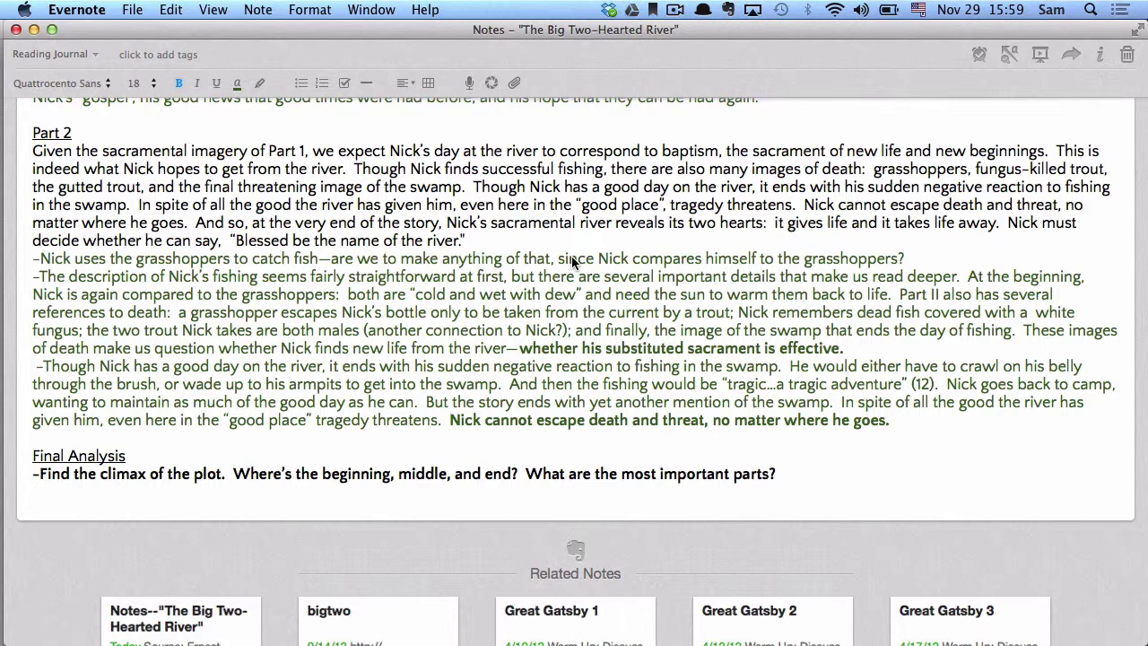
Paste the answer naming Nick setting up camp as the climax, undercut by the tragic ending
text(The climax happens when Nick sets up camp.  He finds the peace he sought and has high expectations for the following day.  The tragic ending causes us to rethink the camp scene—we realize that it is not as good as Nick thought it was.)
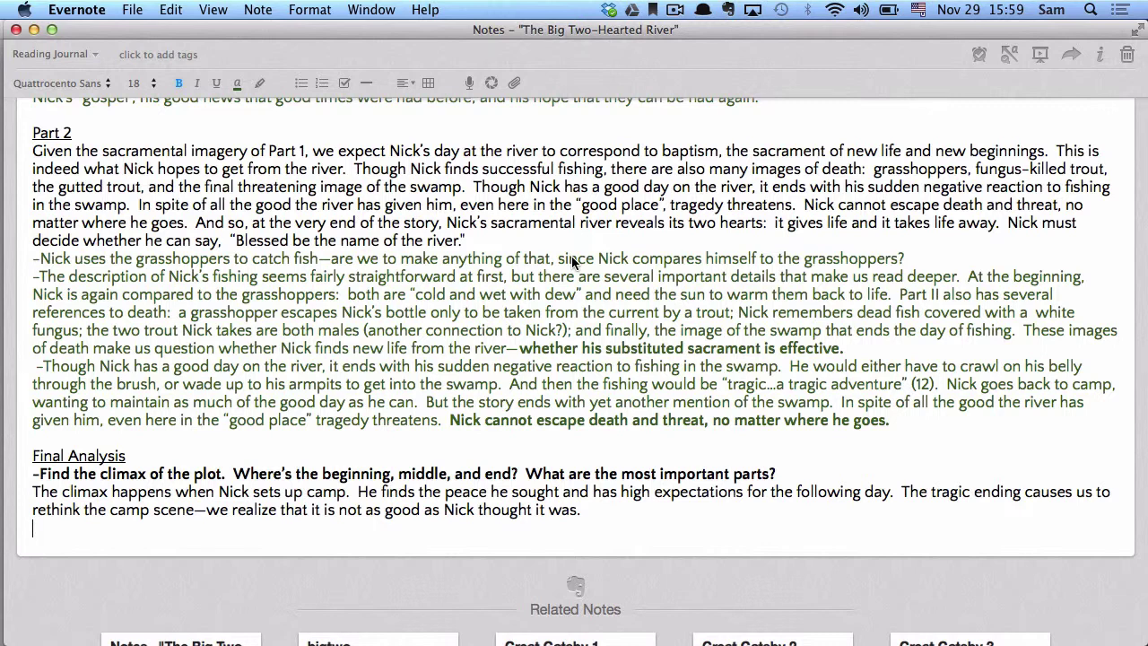
Paste the Beginning, Middle and End lines below the climax answer
key(Return)
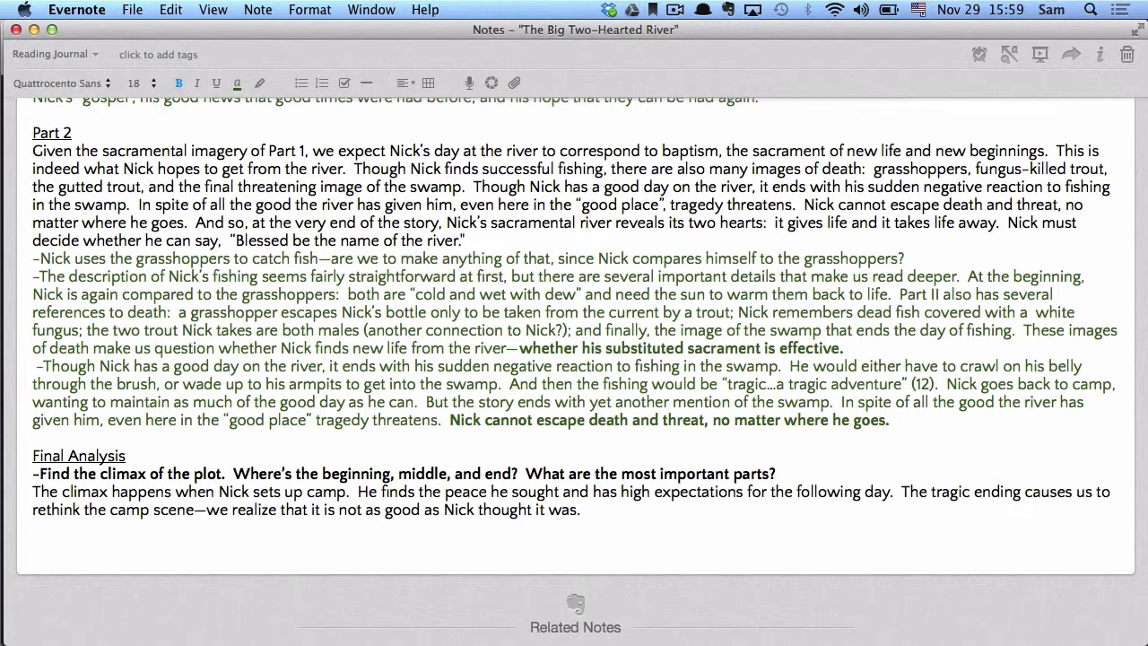
text(Beginning:  statement of Nick’s crisis (like the black grasshopper); will he find peace? Middle:  setting up camp; Nick creates a "good place" and finds peace End:  day’s fishing fails when the river shows its double heart; Nick realizes there is no "good place" where nothing could touch him)
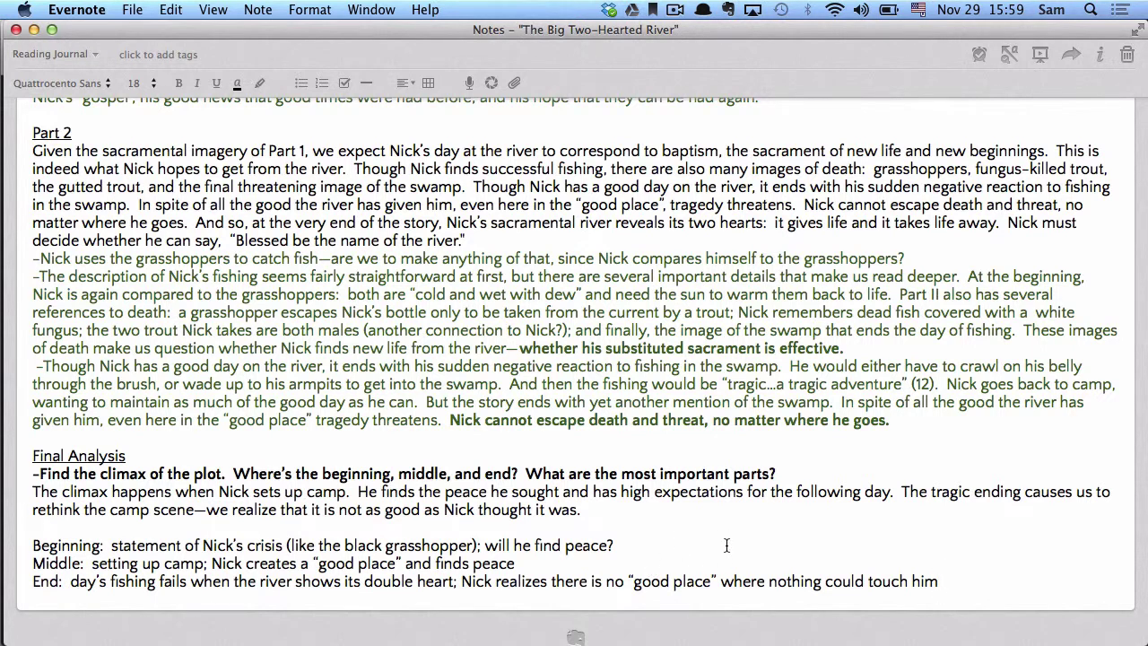
scroll(726, 545, down, 3)
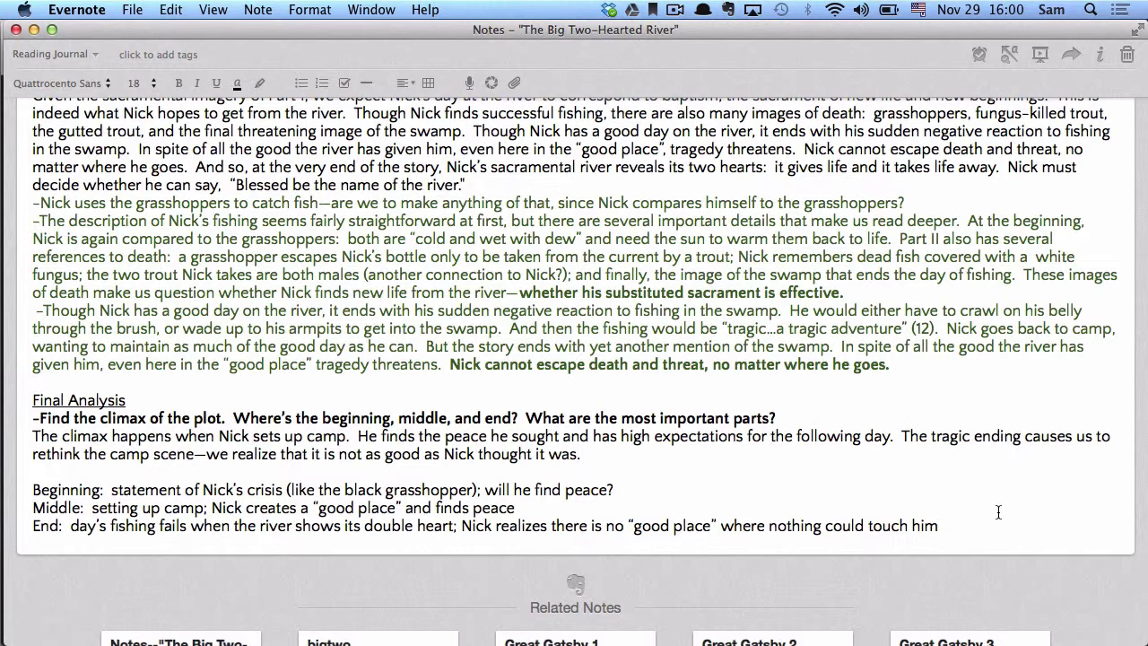
Add the 'Most important parts' list and the question 'Why did Hemingway write this story? What was he trying to accomplish?'
key(Return)
key(Return)
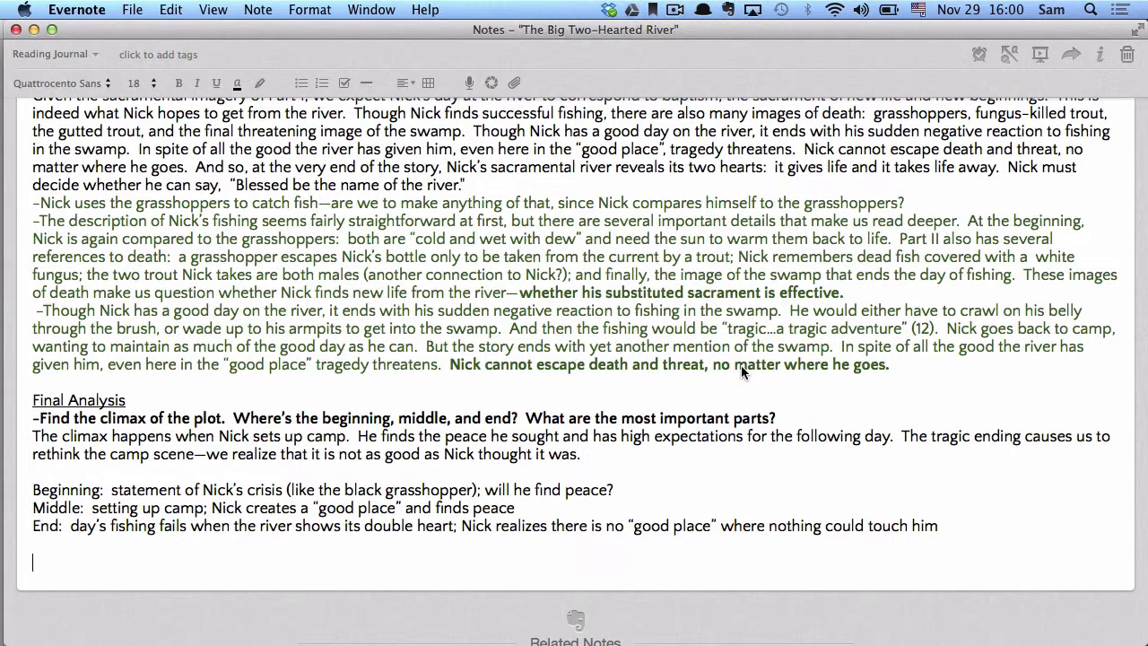
text(Most important parts:  black grasshopper paragraph, setting up camp scene, Nick's reaction to the swamp)
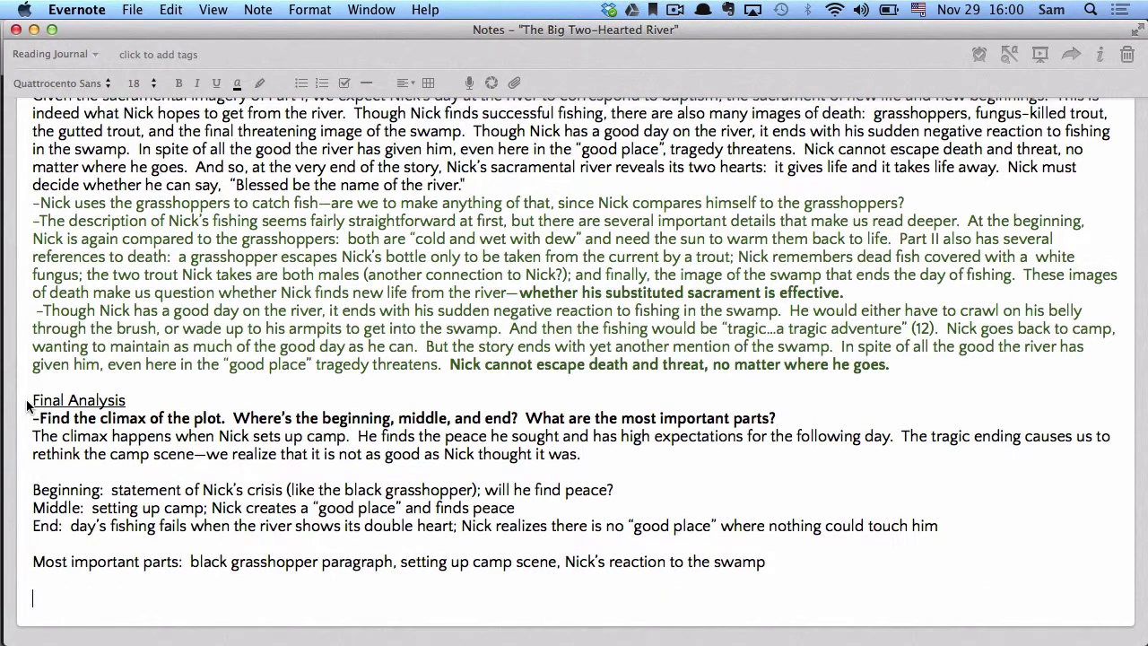
text(–Why did Hemingway write this story?  What was he trying to accomplish?)
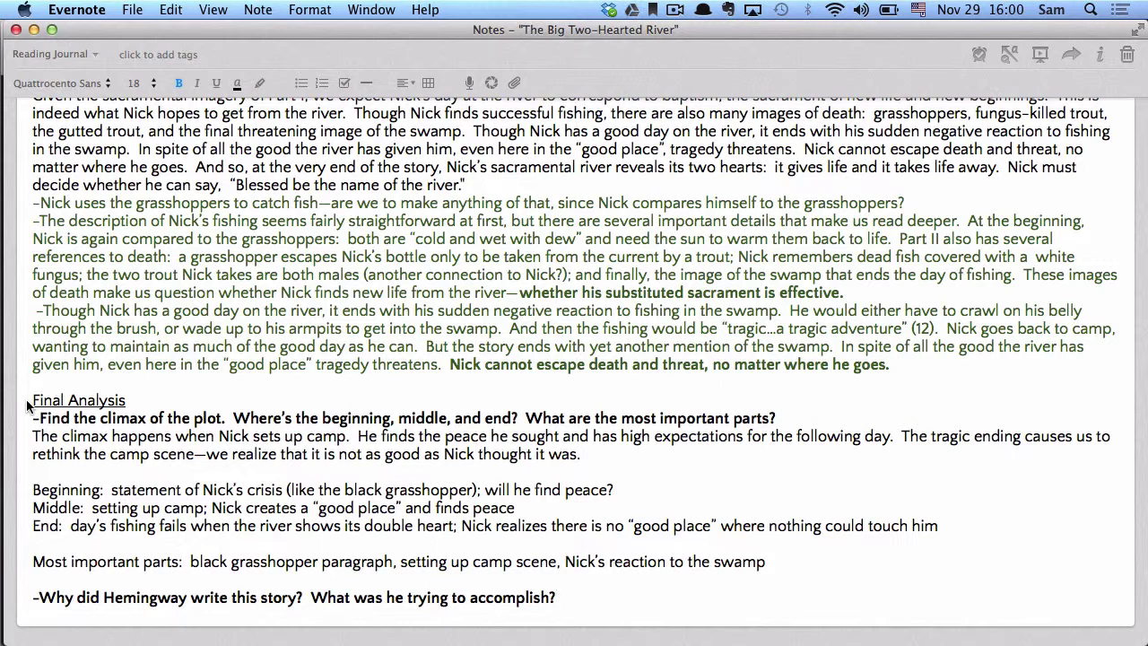
Answer the Hemingway question with paragraphs on Nick's dislocation and the theme that no 'good places' escape death
key(Return)
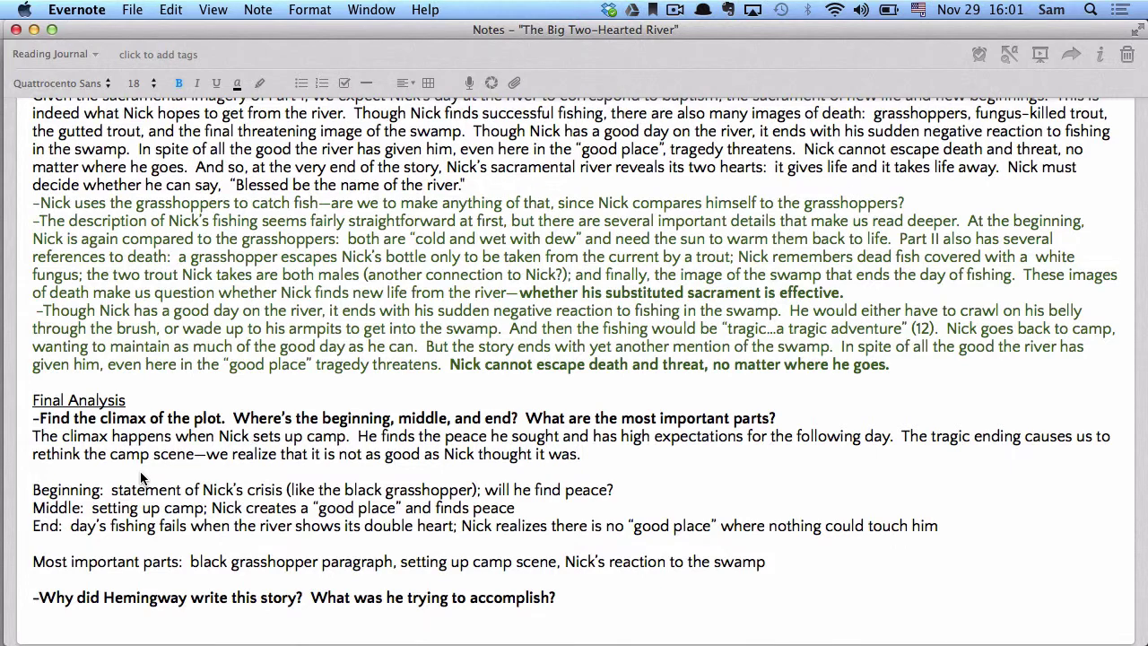
scroll(141, 478, down, 2)
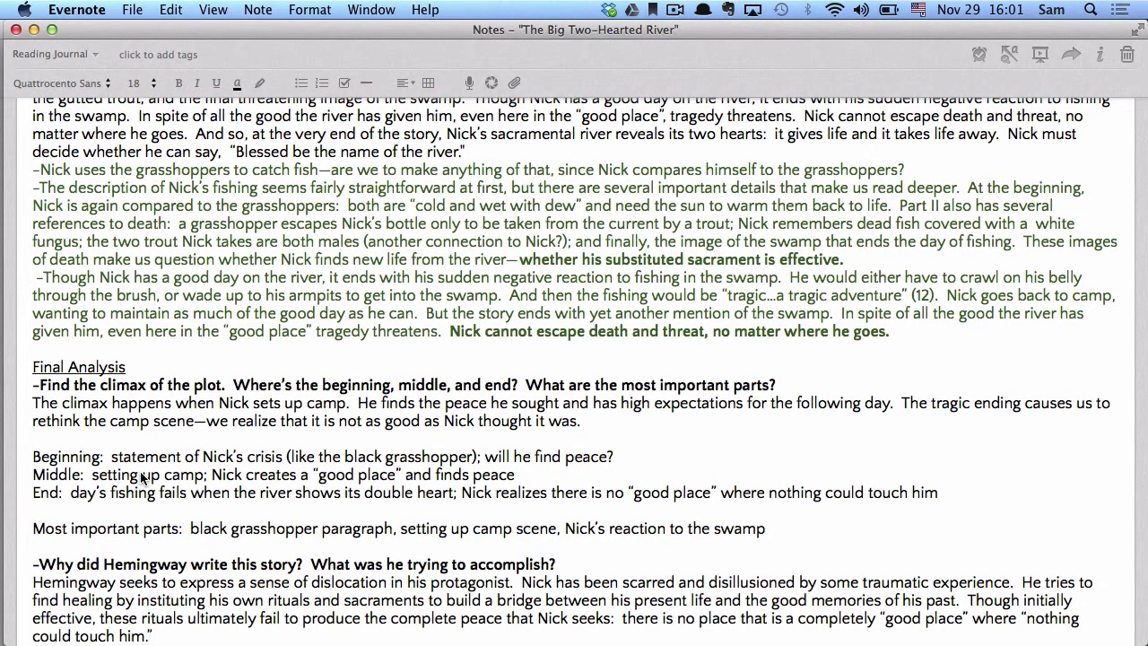
scroll(141, 478, down, 6)
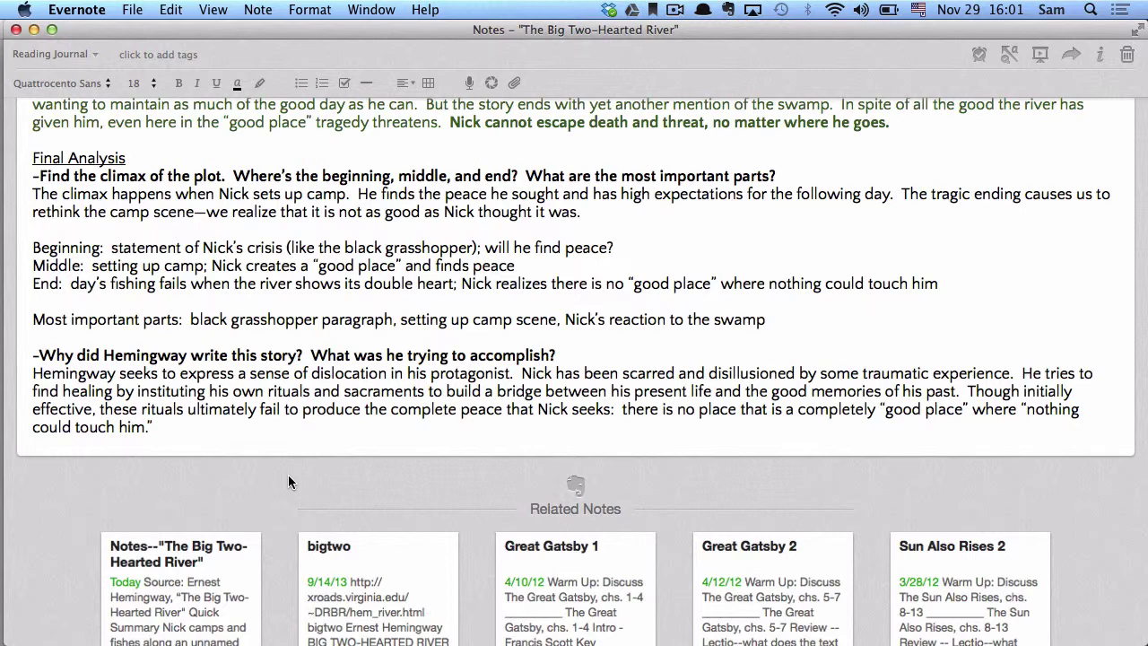
key(Return)
key(Return)
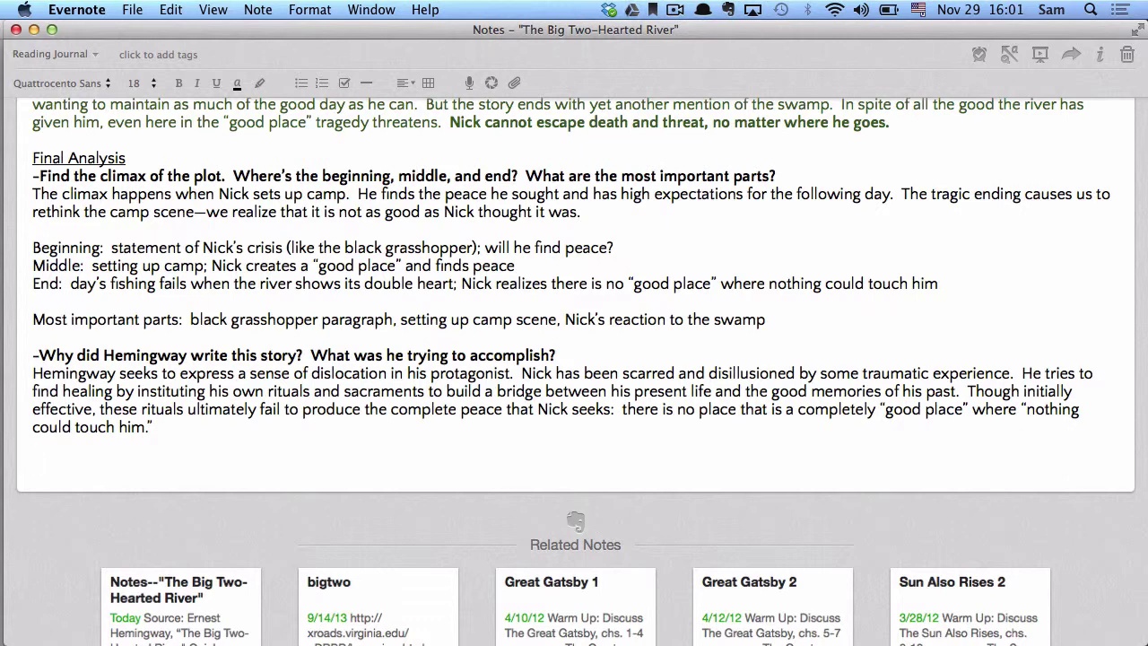
text(This is the theme Hemingway seeks to convey to the reader:  there are no utopias, no "good places" that death cannot touch.  The best a man can do is continue to build good places for himself, flawed and flimsy as they may be.)
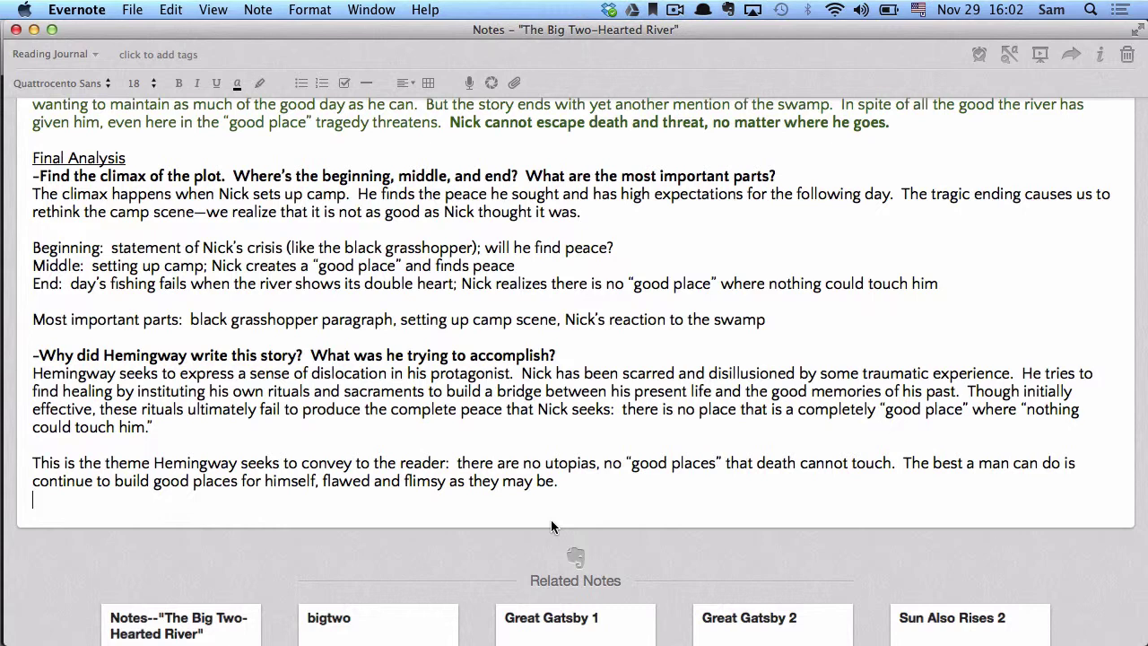
click(550, 526)
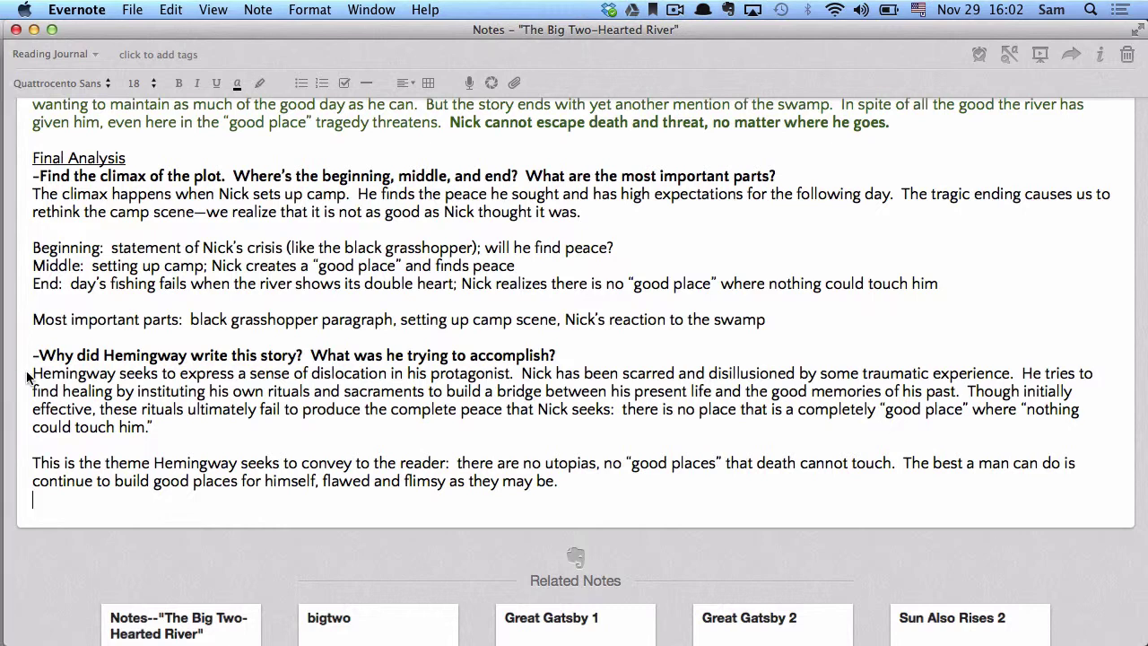
Paste the bold question 'Did Hemingway succeed? Why or why not?' and an answer praising the story's style and empathy
key(Return)
text(-Did Hemingway succeed?  Why or why not?)
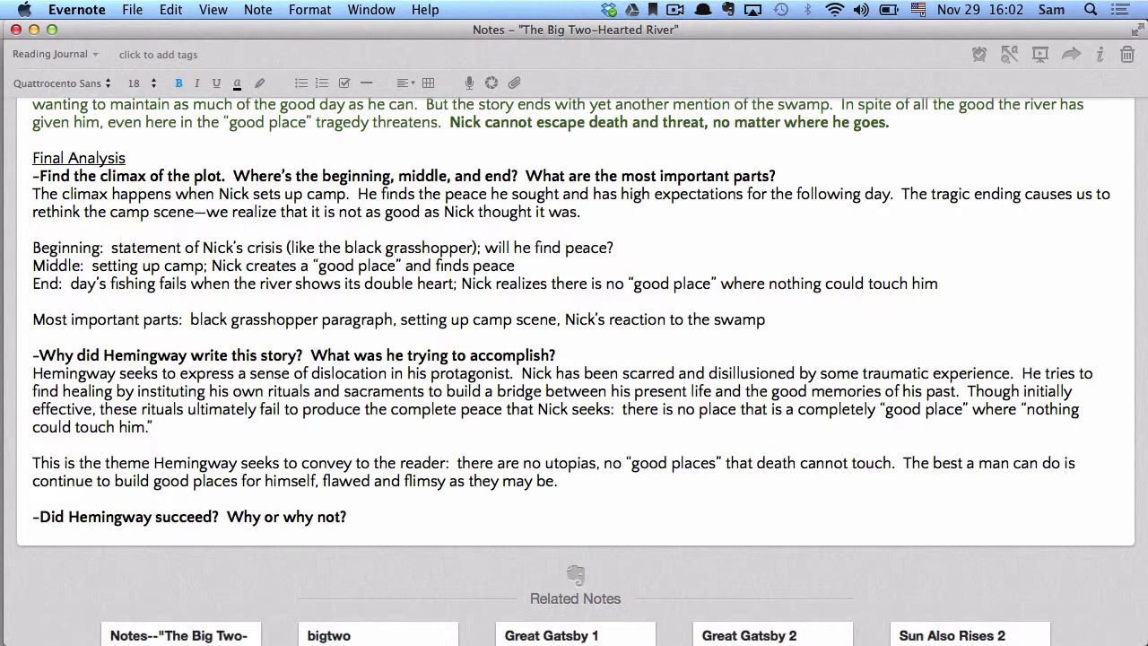
key(Return)
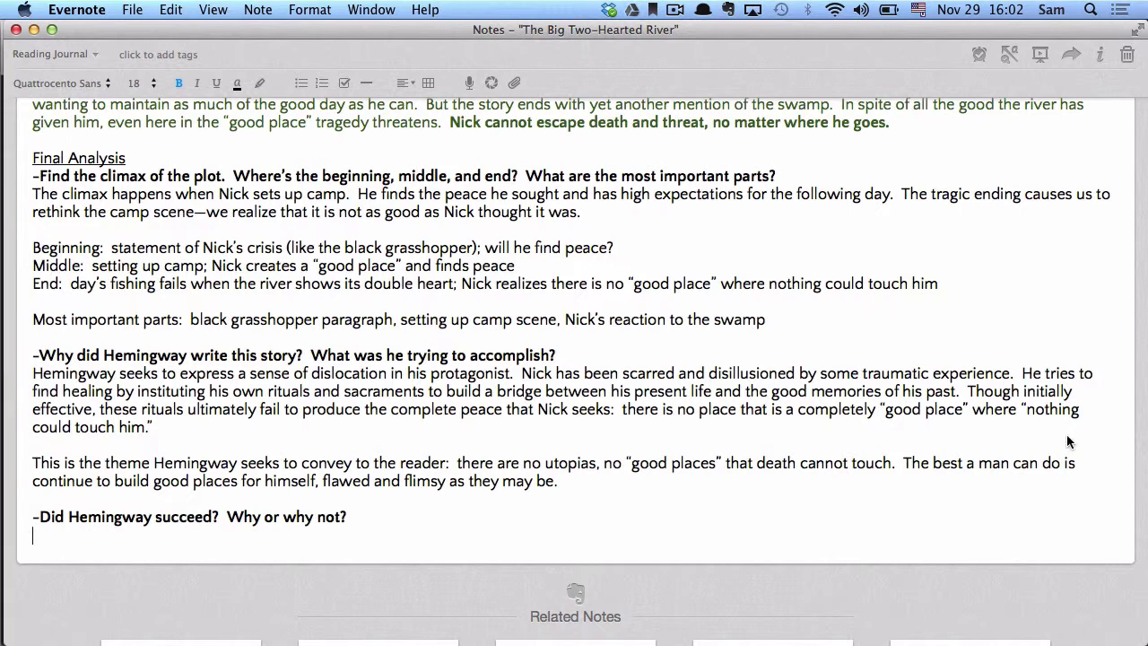
text(This is a very successful story, mostly because of its style.  Hemingway preaches nothing, teaches nothing.  He makes us empathize with Nick because of the joy he feels in a simple canvas tent, canned spaghetti, and the tug of a trout on his line.  This empathy makes us also feel Nick’s irrational fear when he looks at the swamp.  We feel the same threat that death is always with us, that no matter how hard we strive, we cannot create a place that death cannot go.)
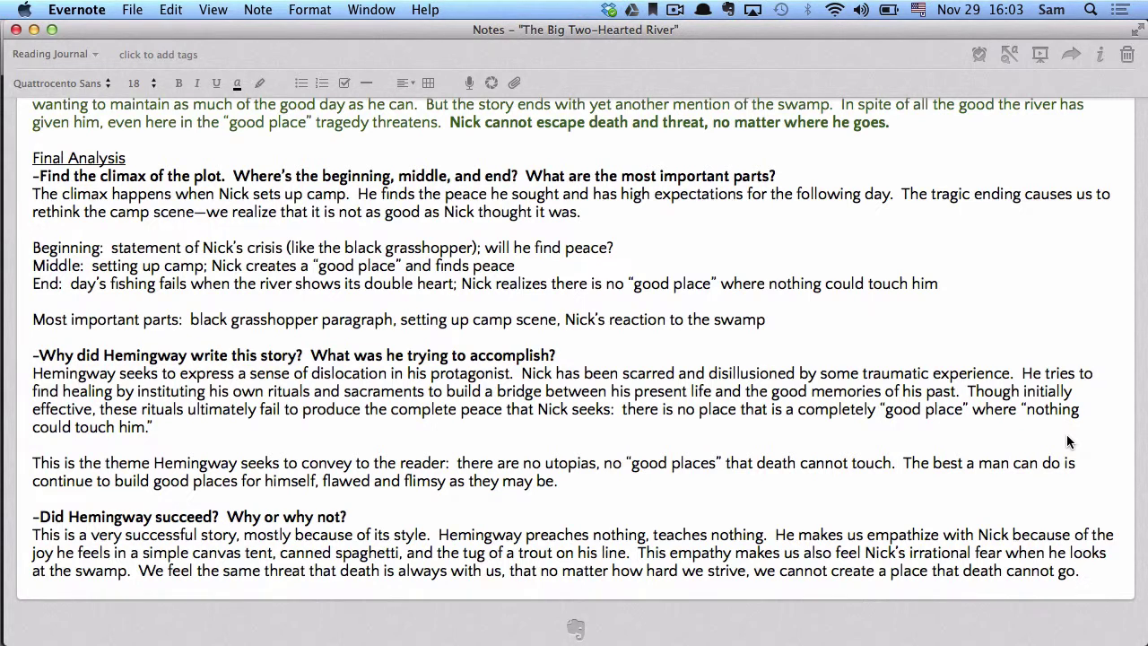
Start a new closing paragraph on ritual below the Hemingway answer
key(Return)
key(Return)
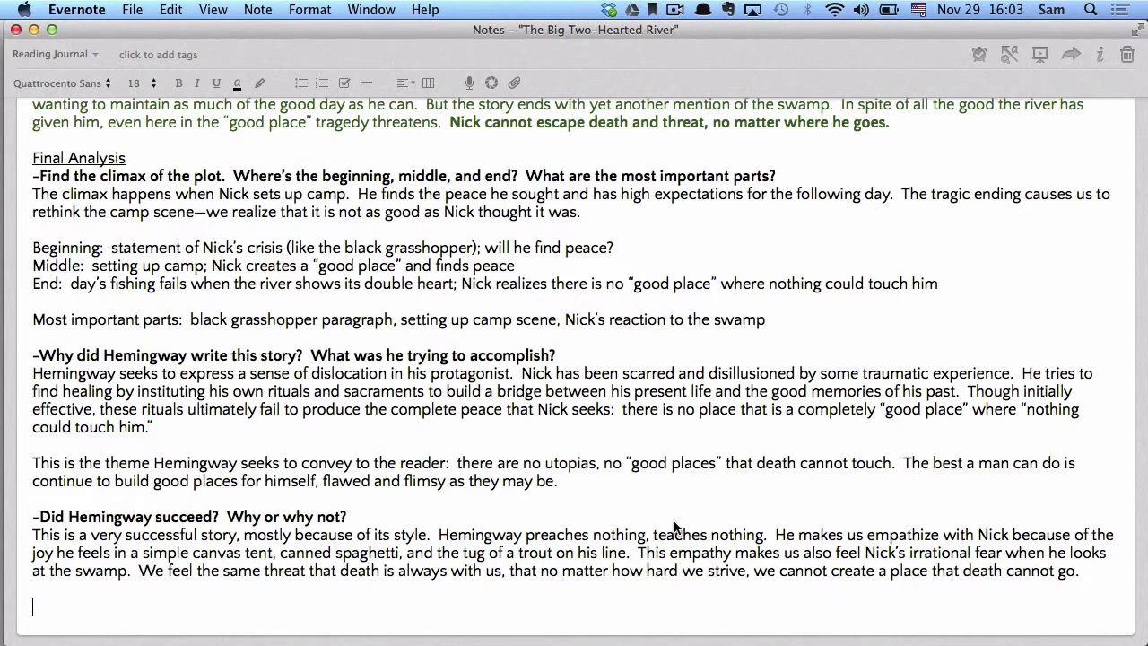
scroll(674, 524, down, 5)
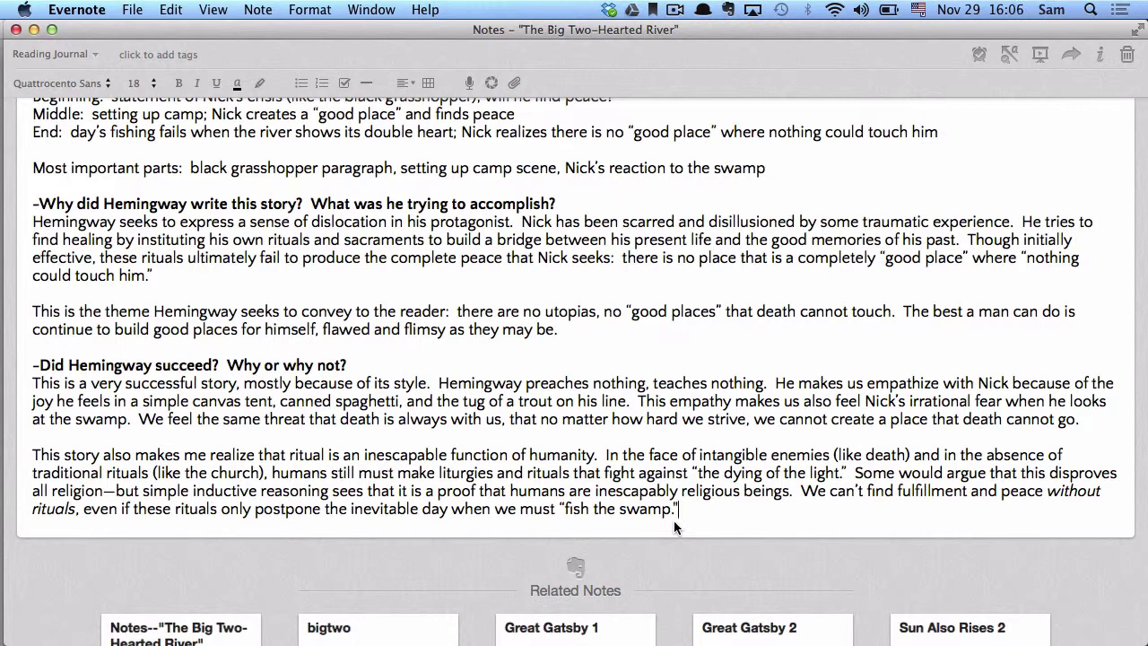
scroll(673, 520, up, 15)
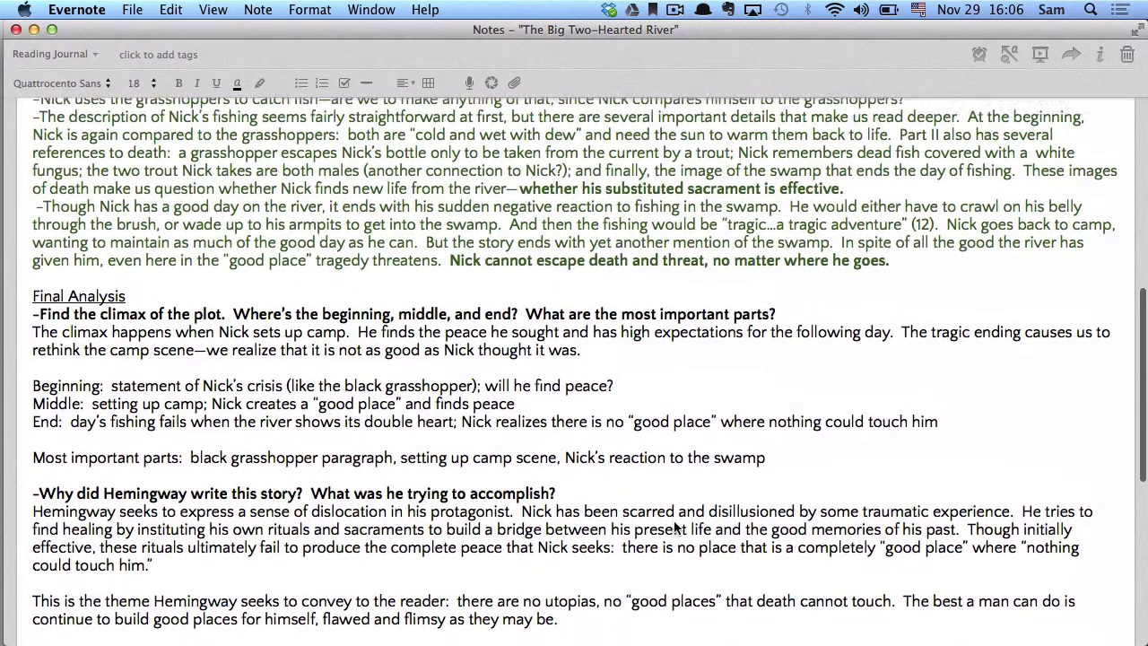
scroll(674, 520, up, 5)
scroll(673, 521, down, 20)
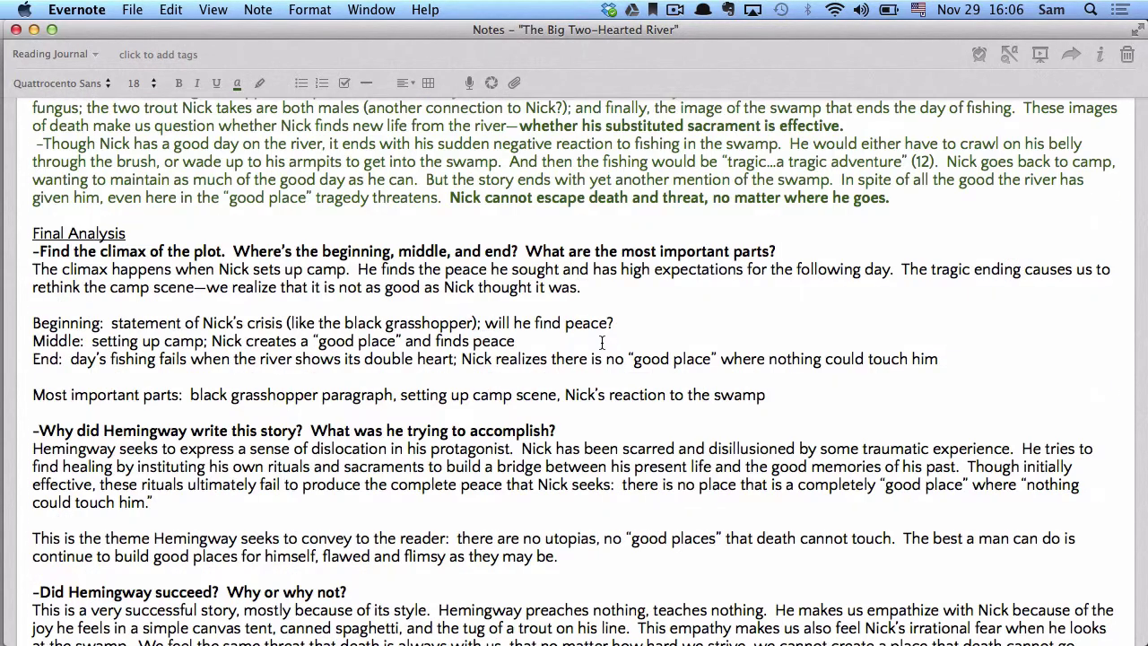
scroll(634, 327, down, 8)
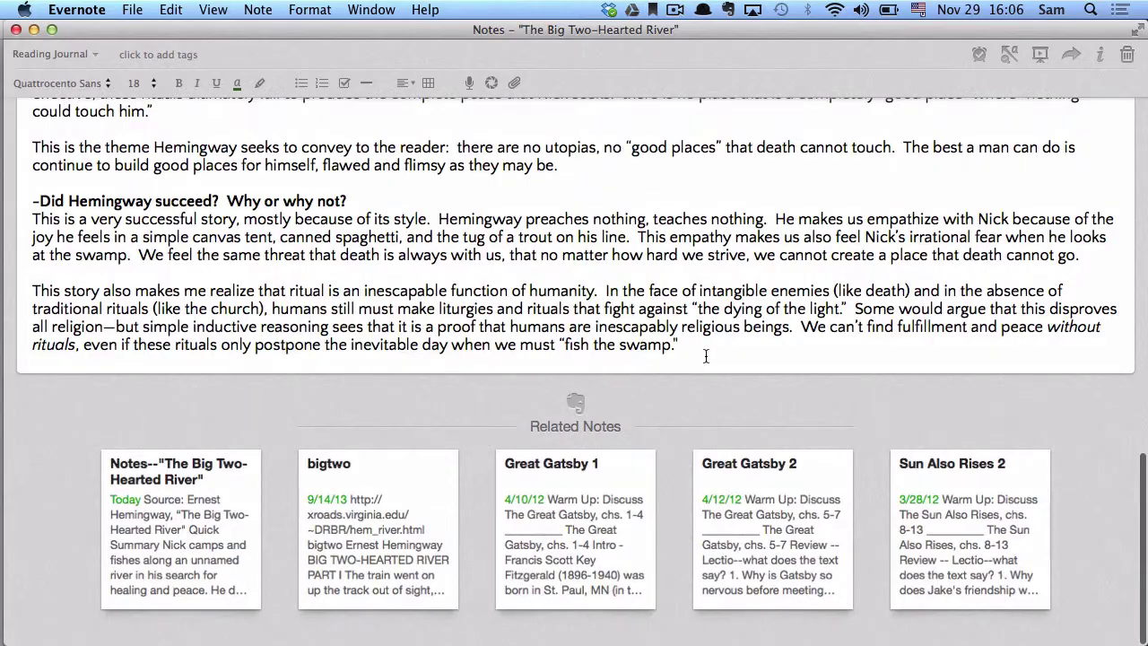
scroll(699, 347, up, 5)
scroll(699, 347, up, 12)
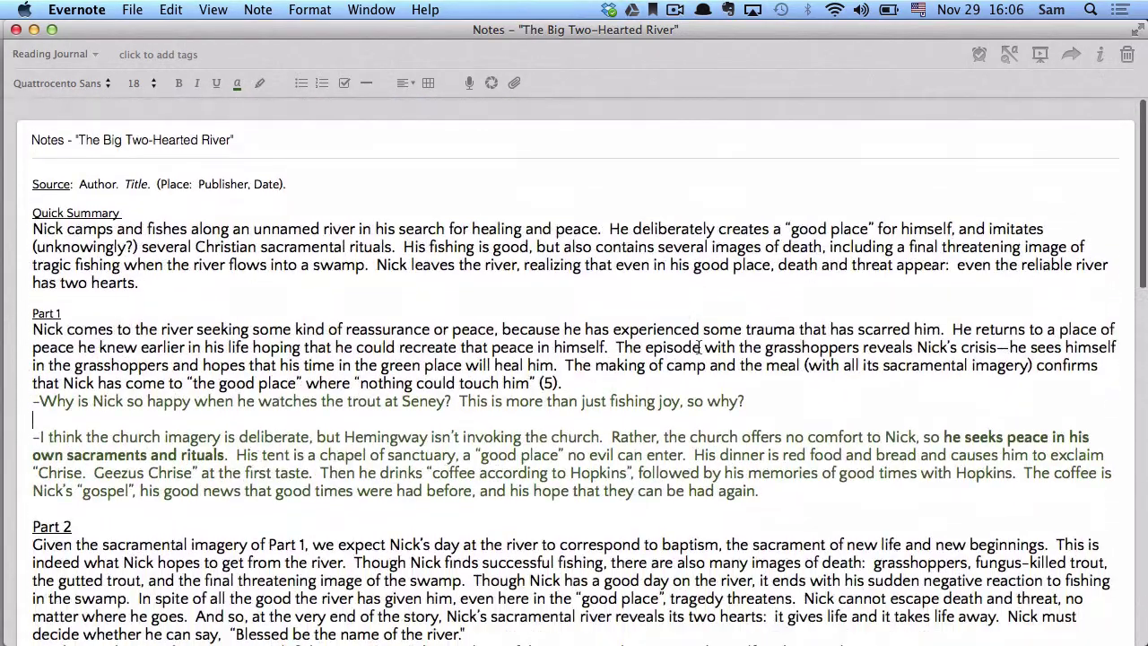